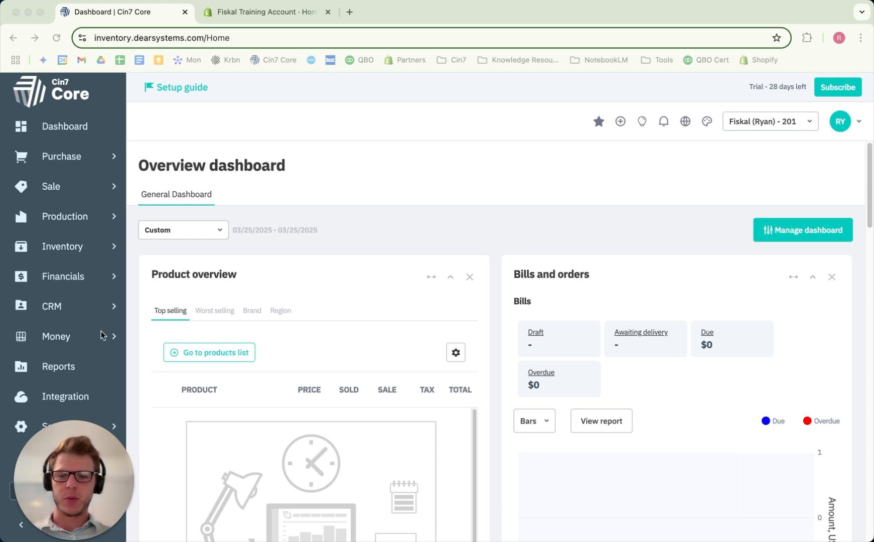
Step: Open the Shopify integration from the eCommerce category of the available integrations
left_click(66, 397)
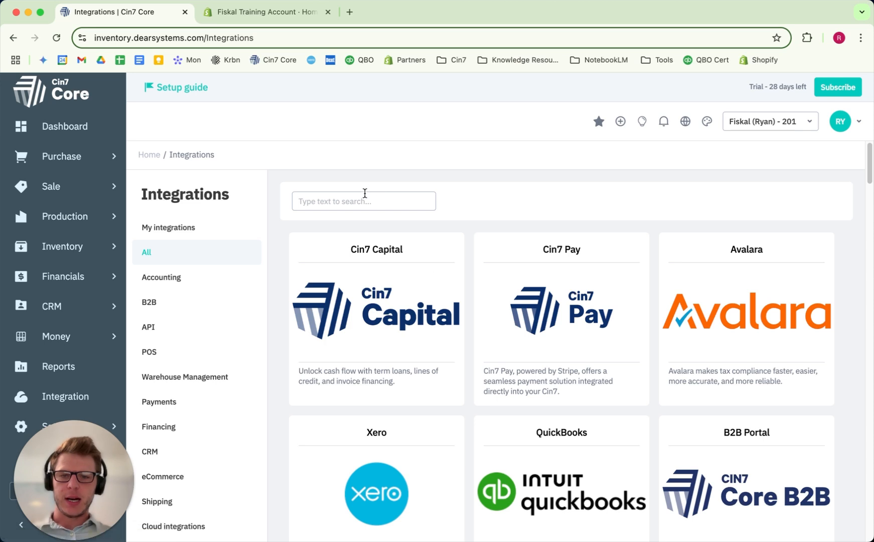
scroll(242, 385, "down", 2)
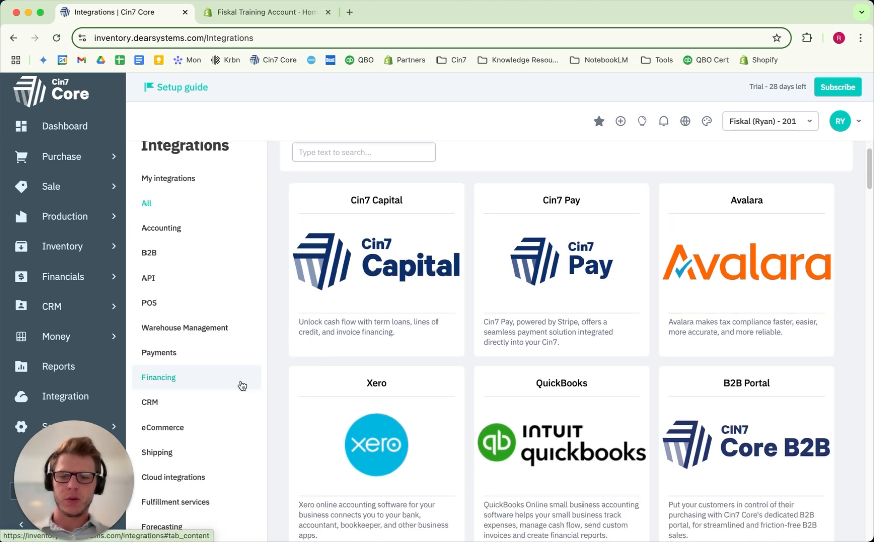
scroll(242, 385, "down", 3)
left_click(190, 350)
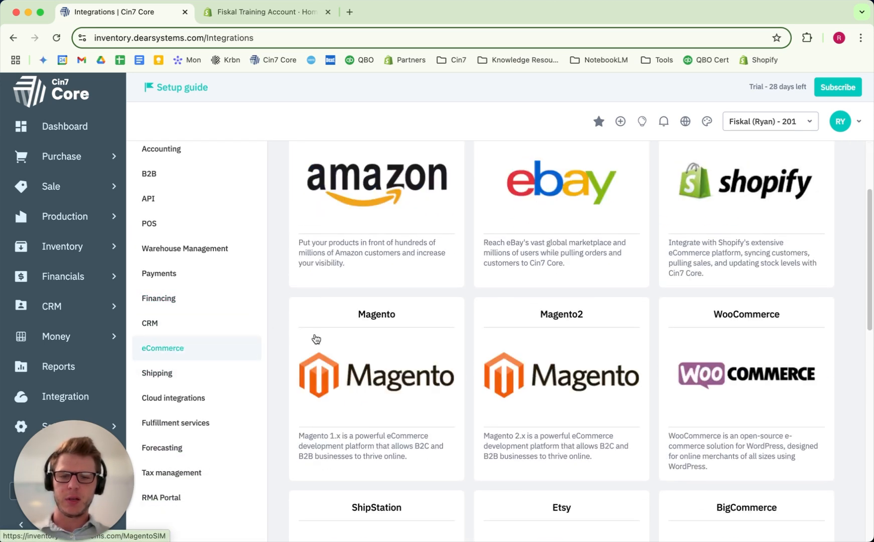
left_click(739, 181)
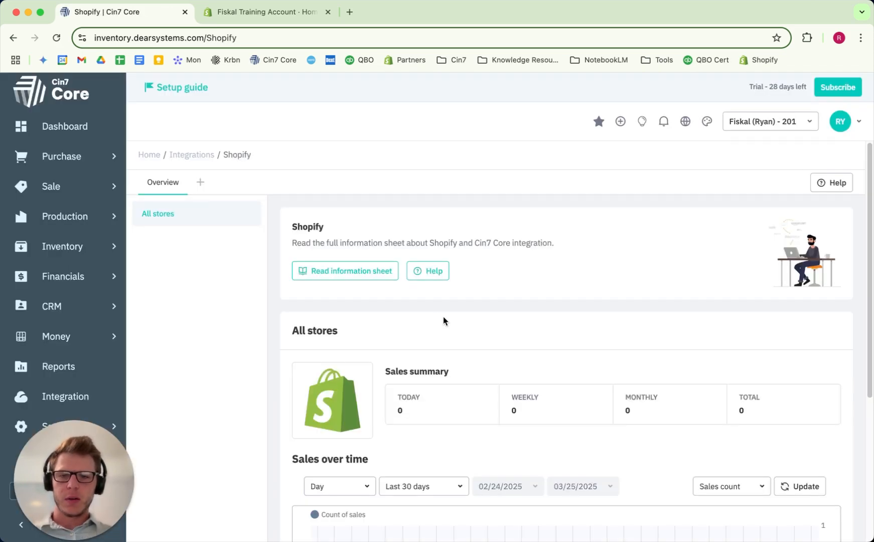
Step: Link a new Shopify shop with Cin7 Core and authorize the installation of the Cin7 Core app in Shopify
left_click(201, 183)
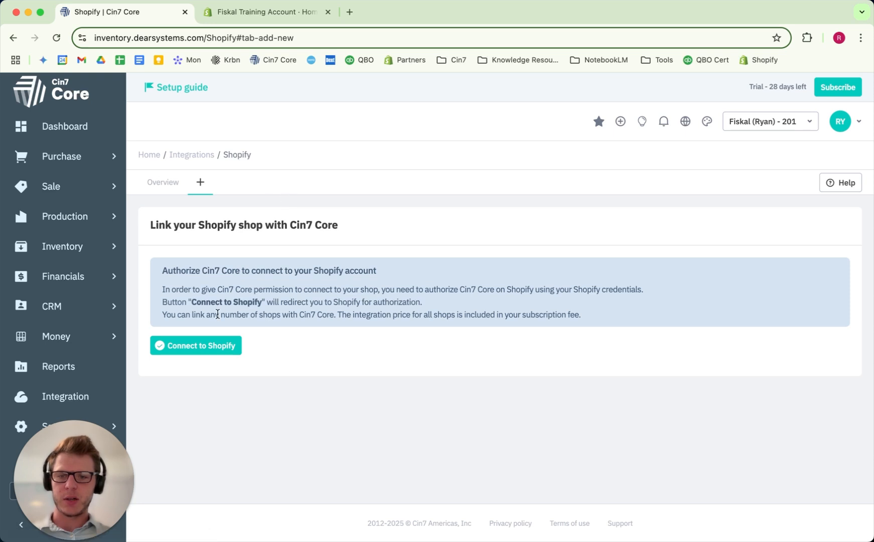
left_click(196, 346)
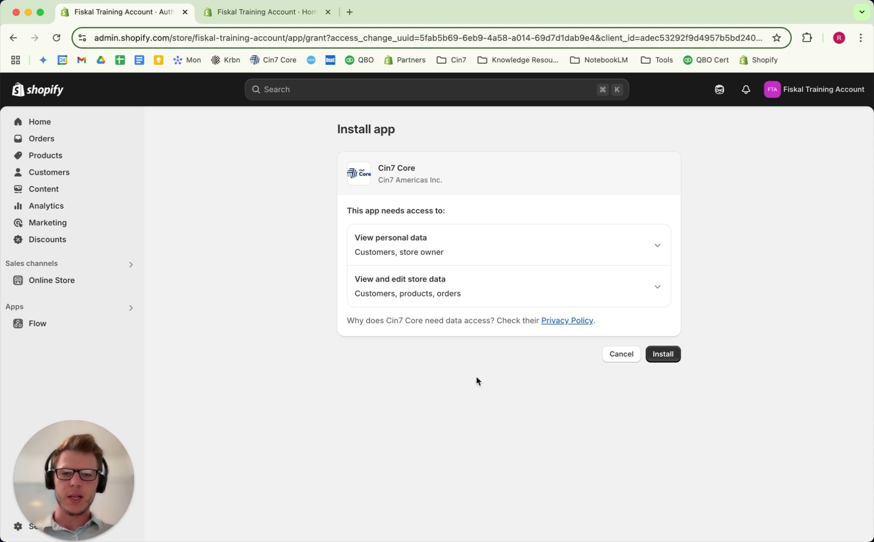
left_click(665, 356)
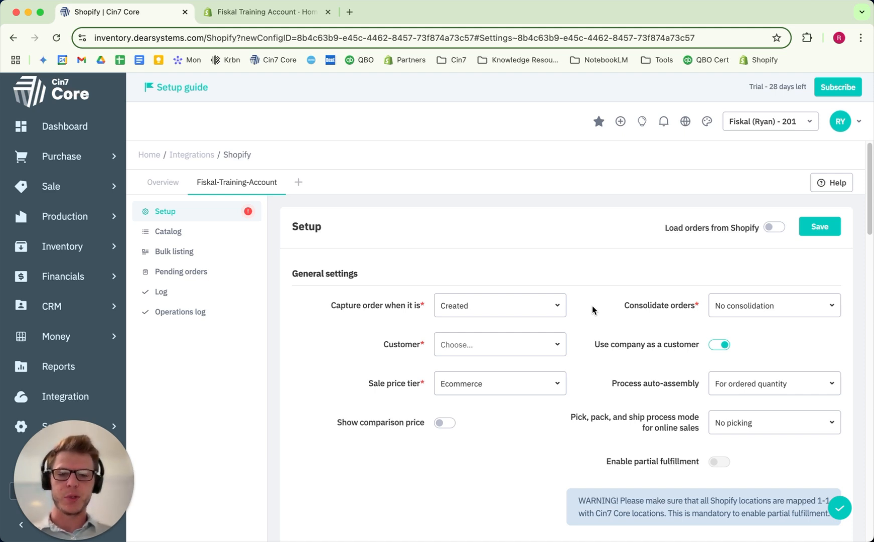
Step: Set orders to be captured when Paid and choose Shopify Customer as the customer in the general settings
left_click(557, 307)
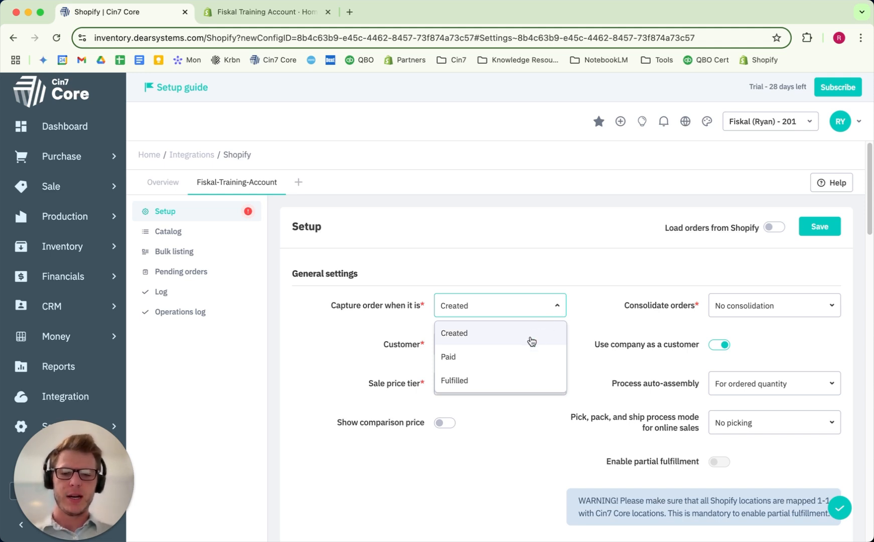
left_click(513, 358)
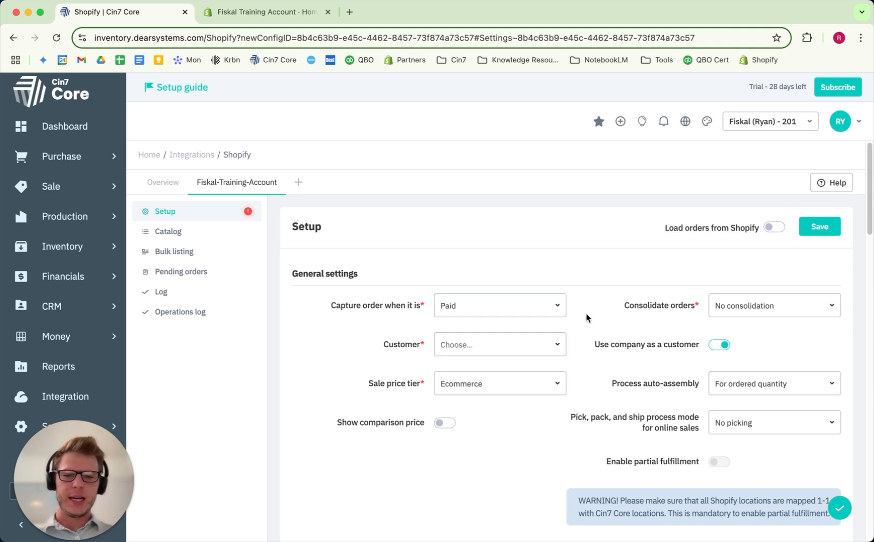
left_click(557, 345)
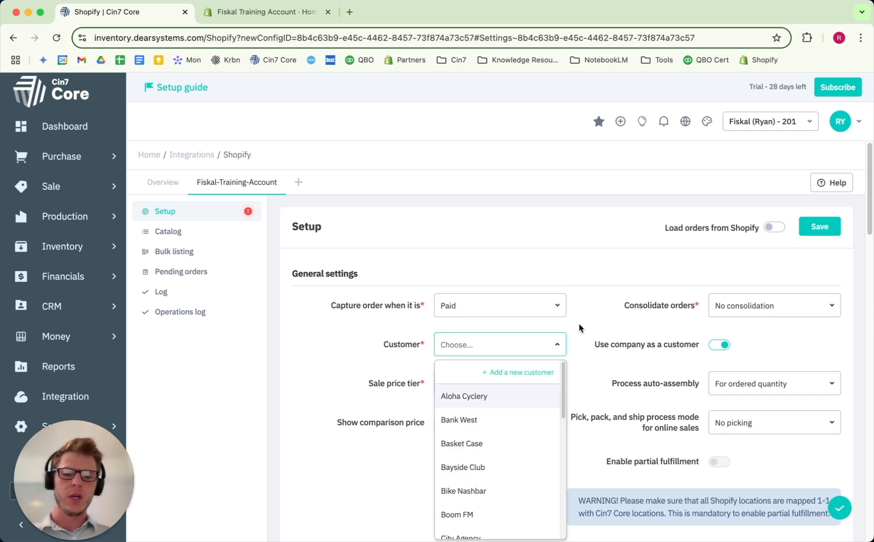
scroll(525, 446, "down", 3)
scroll(524, 447, "up", 3)
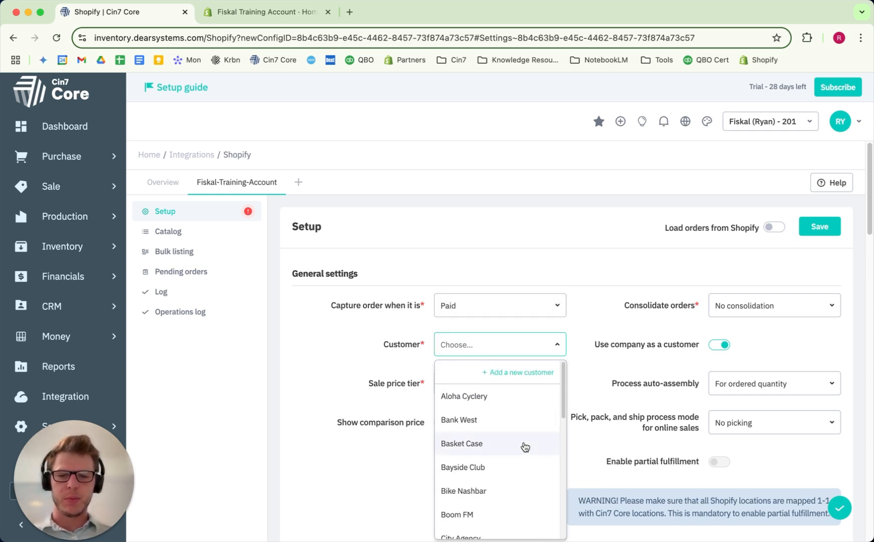
left_click(586, 347)
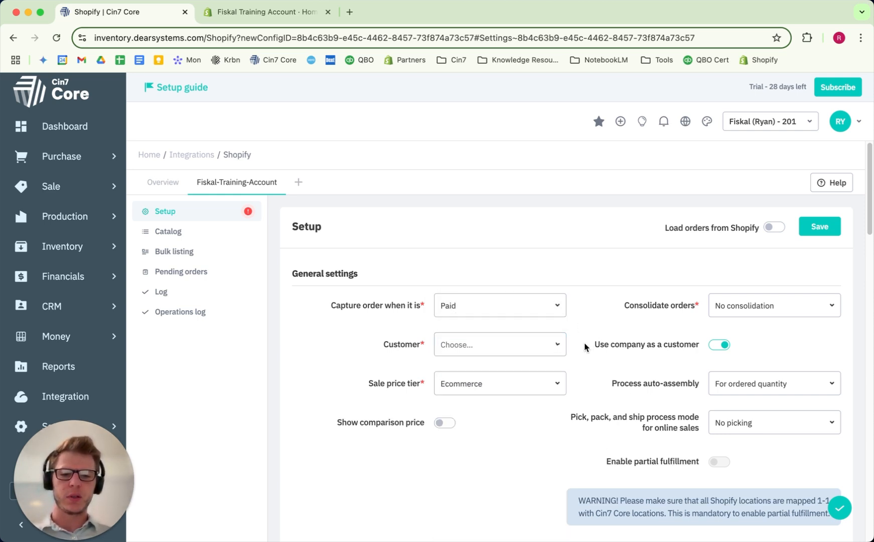
left_click(559, 346)
scroll(488, 432, "down", 10)
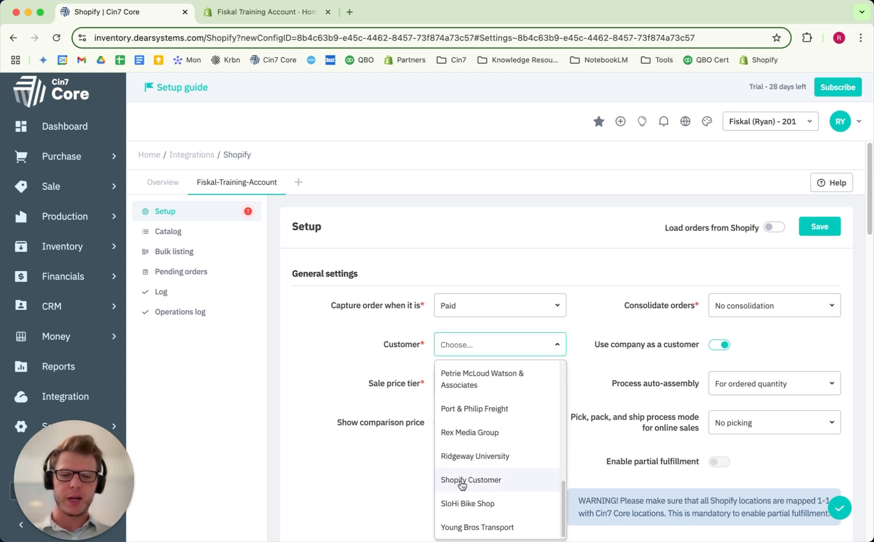
left_click(479, 481)
left_click(581, 346)
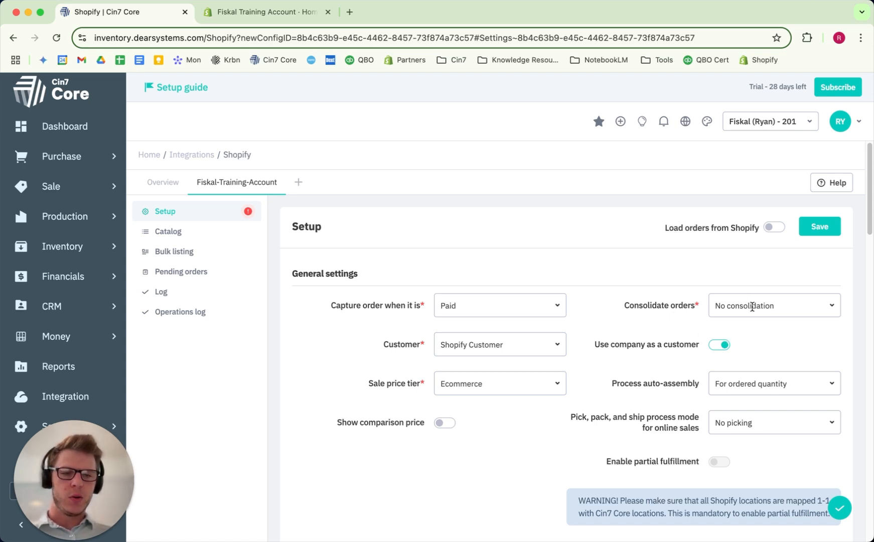
Step: Consolidate orders with Daily consolidation and choose 02:00 as the consolidation time
left_click(834, 307)
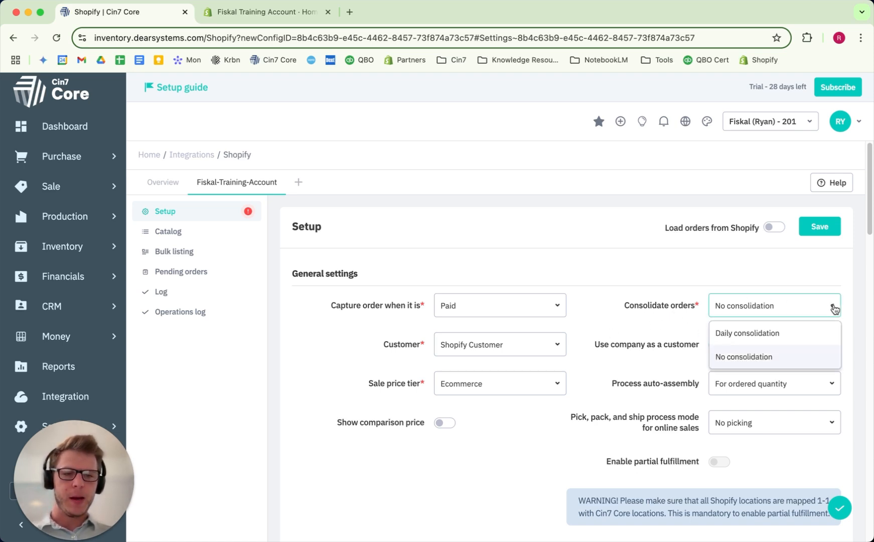
left_click(780, 333)
left_click(557, 345)
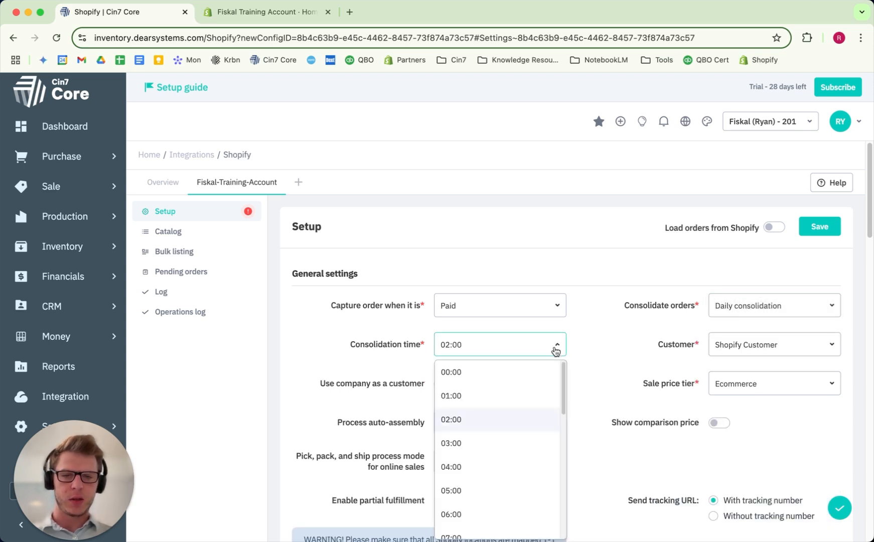
left_click(475, 416)
left_click(588, 353)
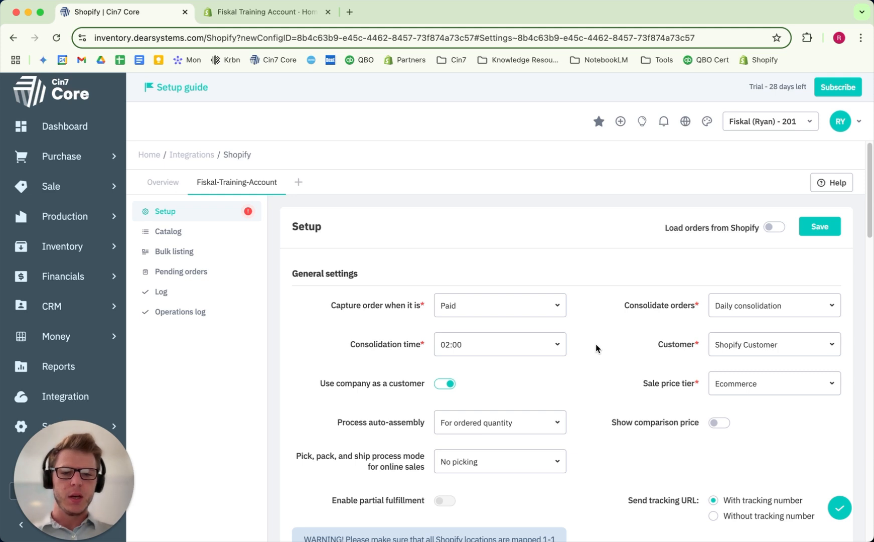
Step: Review the option to use the company as a customer and select Ecommerce as the sale price tier
left_click_drag(318, 389, 428, 390)
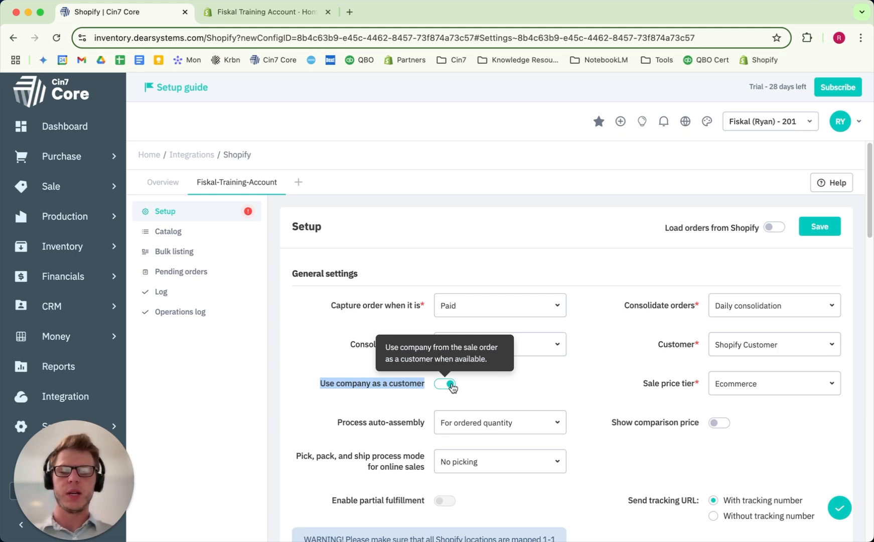
left_click(526, 389)
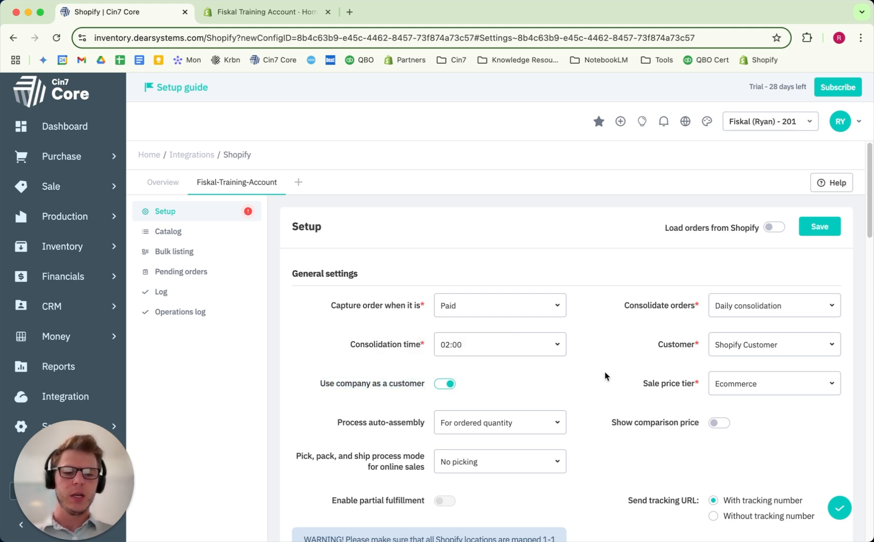
left_click_drag(643, 382, 698, 387)
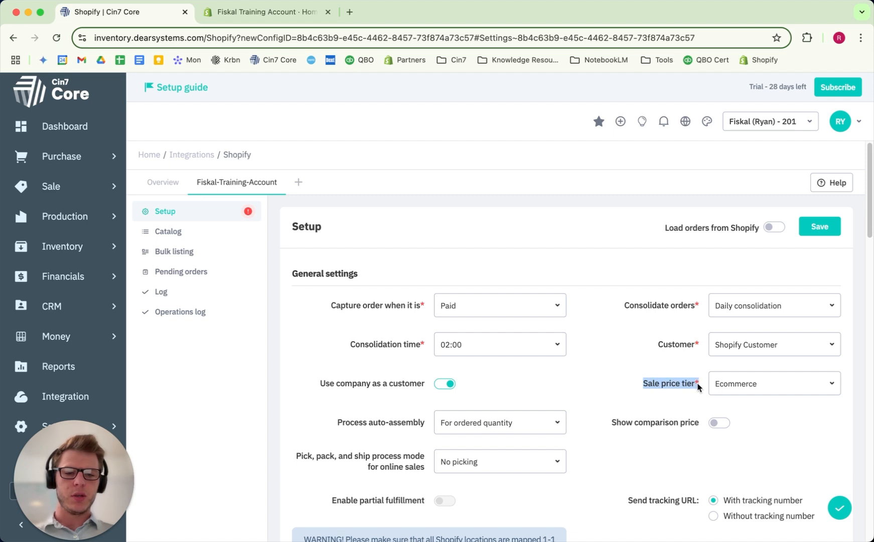
left_click(755, 384)
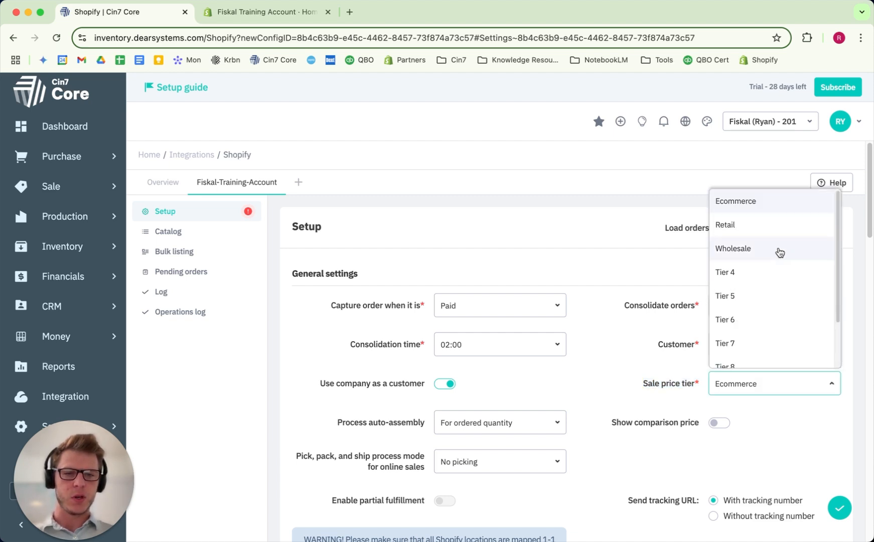
scroll(794, 321, "down", 2)
scroll(794, 321, "up", 2)
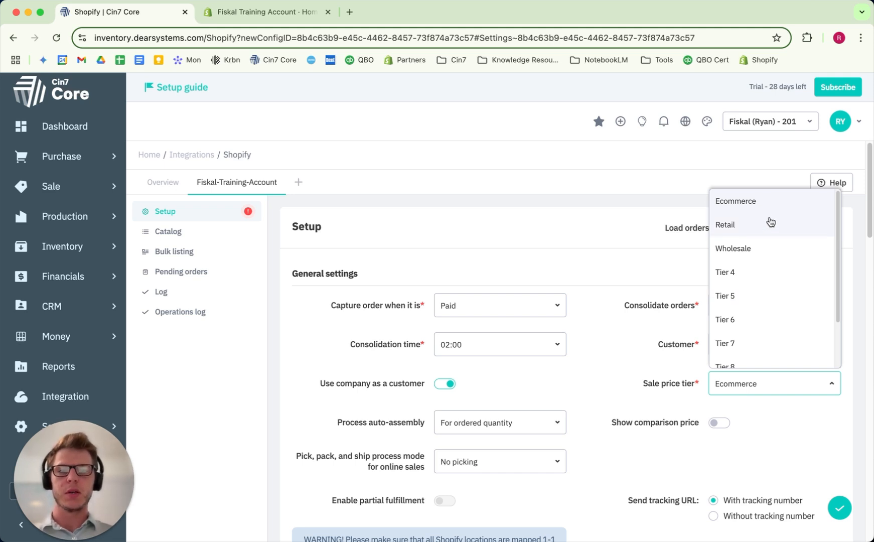
left_click(758, 206)
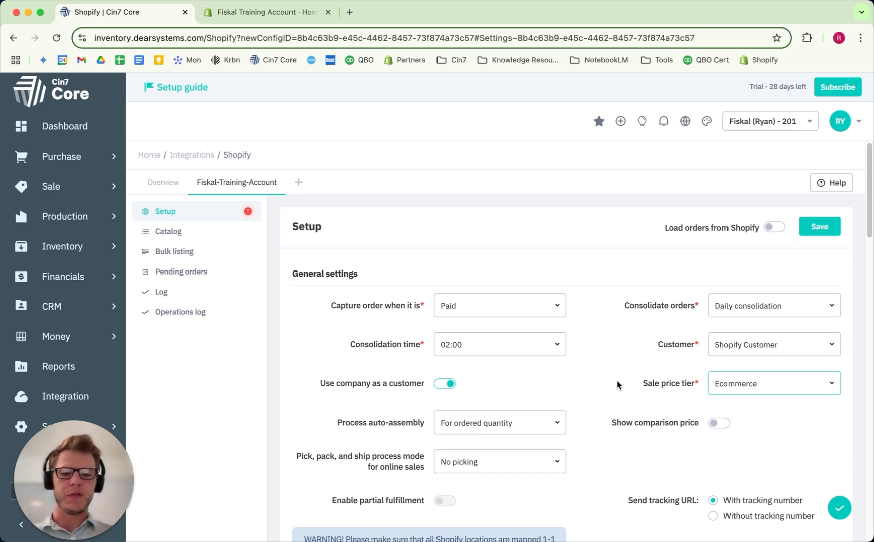
Step: Review the auto-assembly processing options and select For ordered quantity
scroll(599, 392, "down", 3)
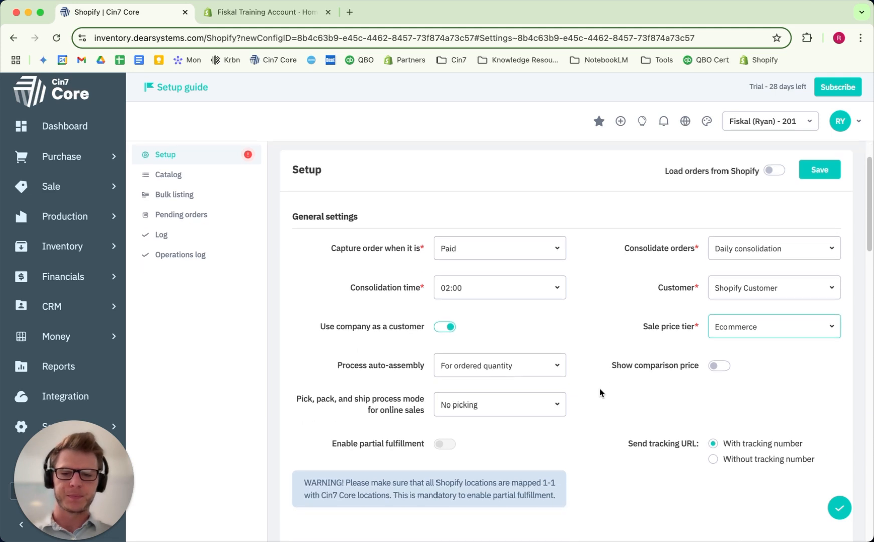
scroll(600, 392, "down", 1)
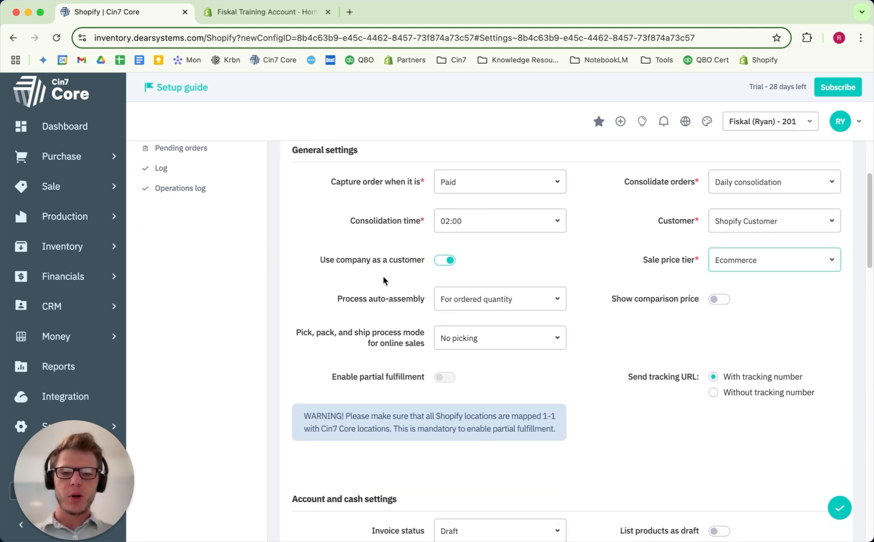
left_click(556, 302)
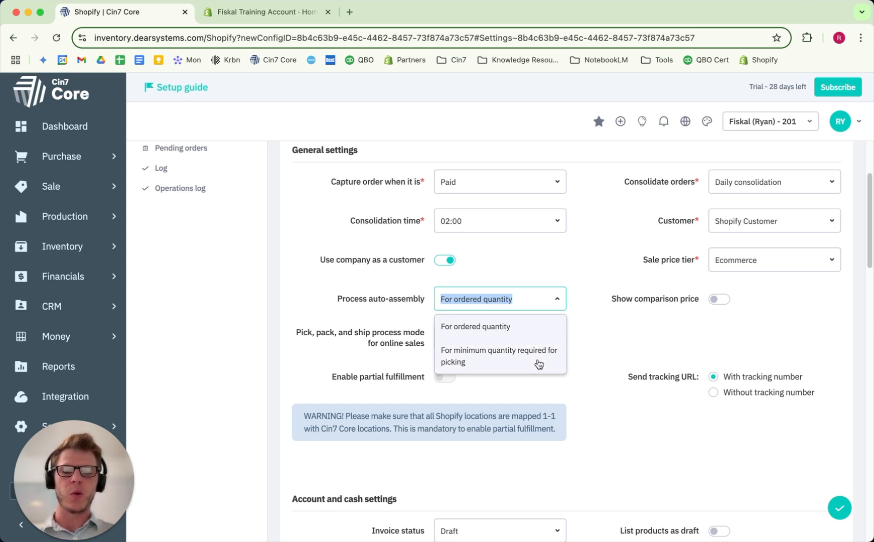
left_click(598, 326)
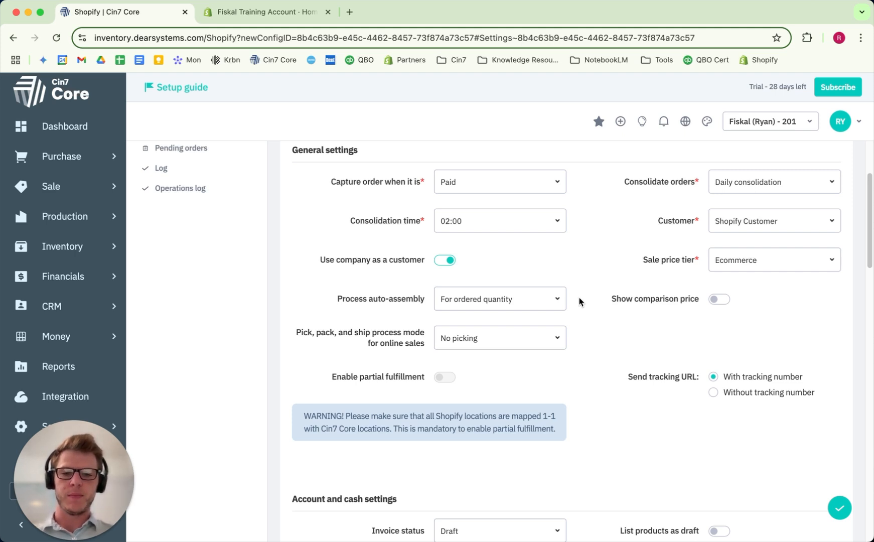
left_click(557, 299)
left_click(545, 329)
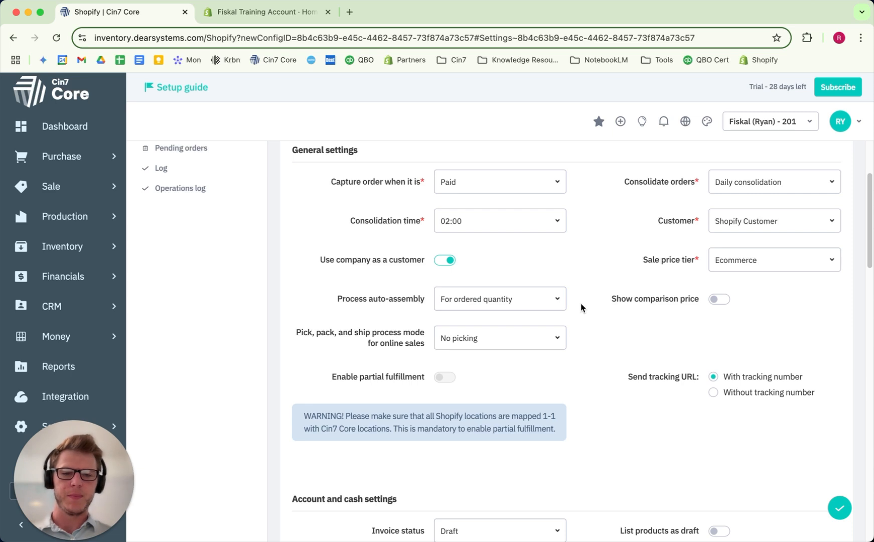
left_click(543, 297)
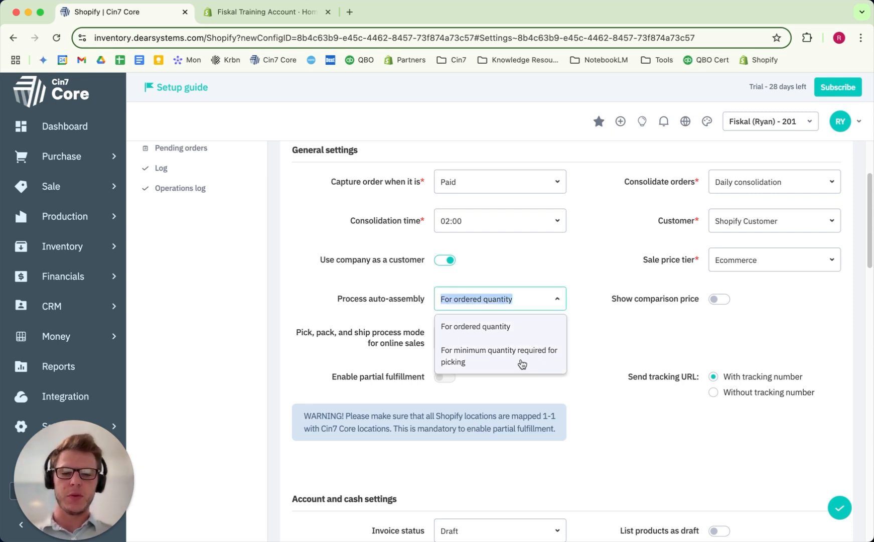
left_click(591, 296)
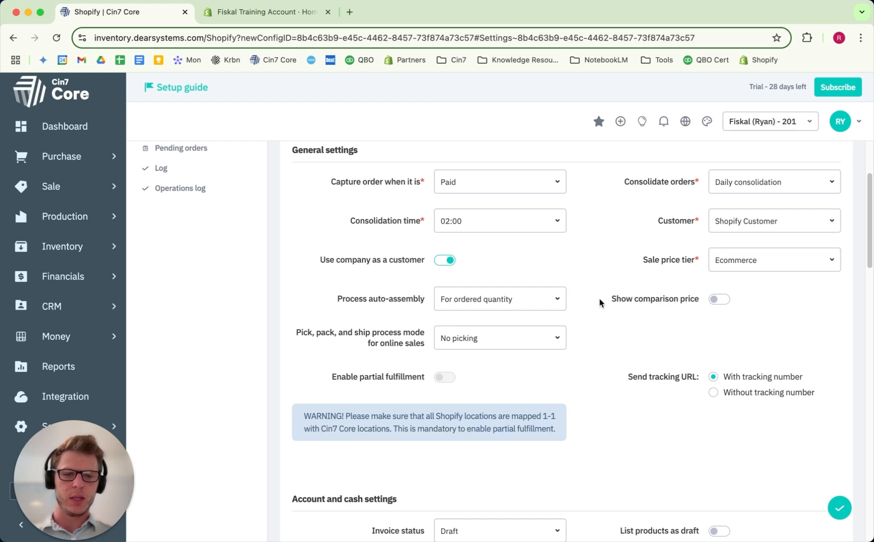
Step: Enable Show comparison price and set the compare price tier to Retail
left_click(718, 299)
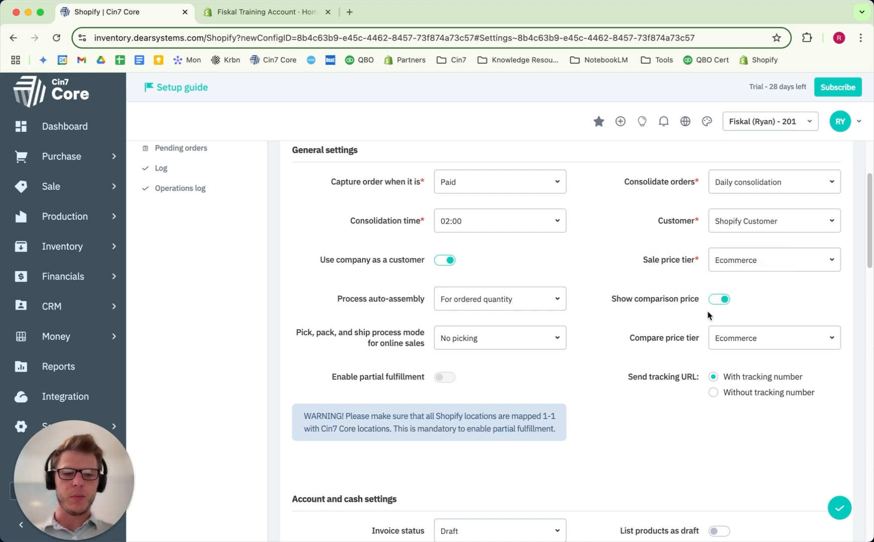
left_click(833, 344)
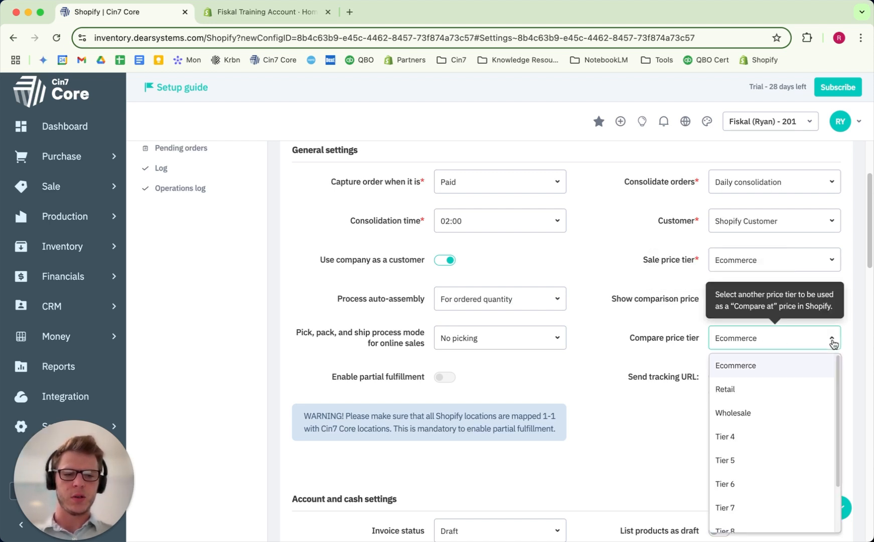
left_click(775, 391)
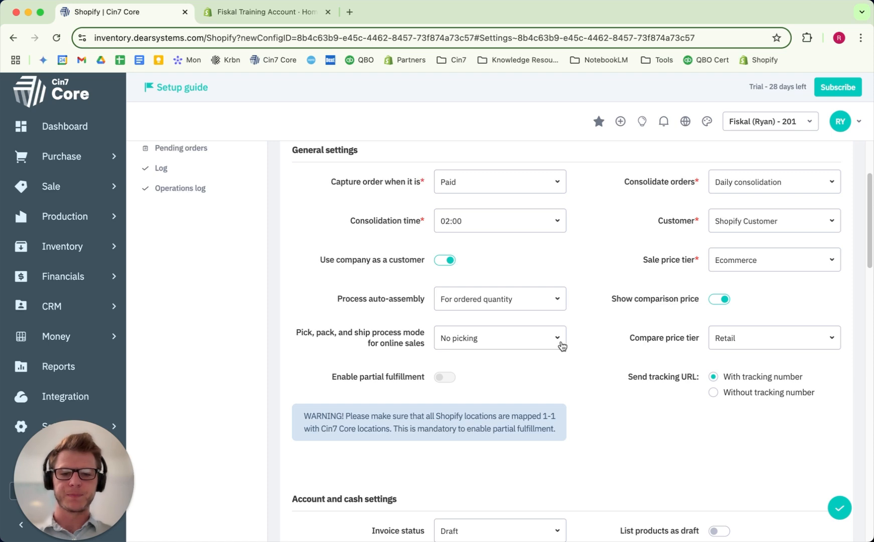
Step: Set the pick, pack, and ship process mode for online sales to Auto pick and review the partial fulfillment and tracking URL options
scroll(592, 339, "down", 1)
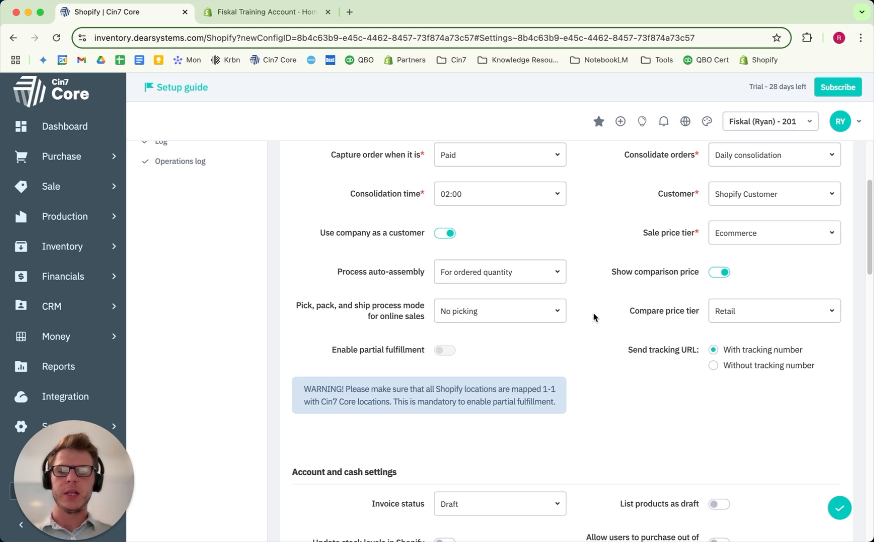
left_click(548, 310)
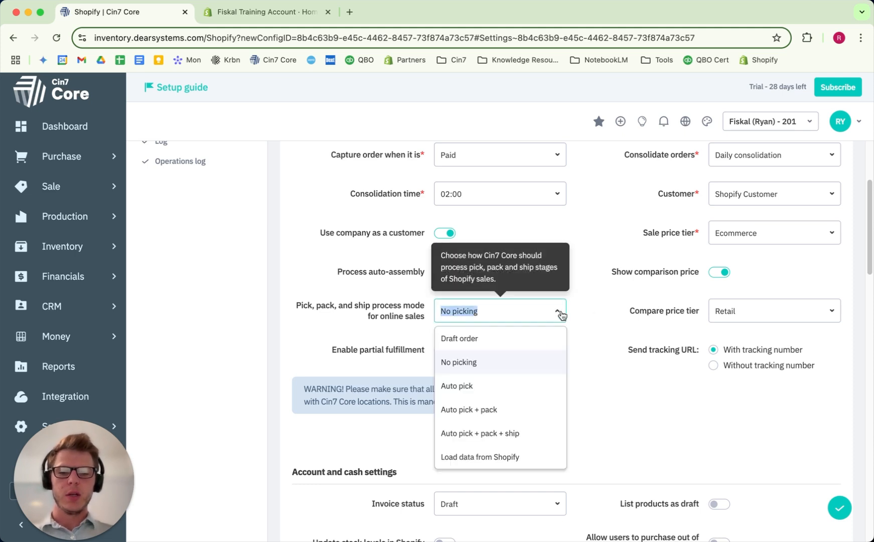
left_click(492, 348)
left_click(585, 331)
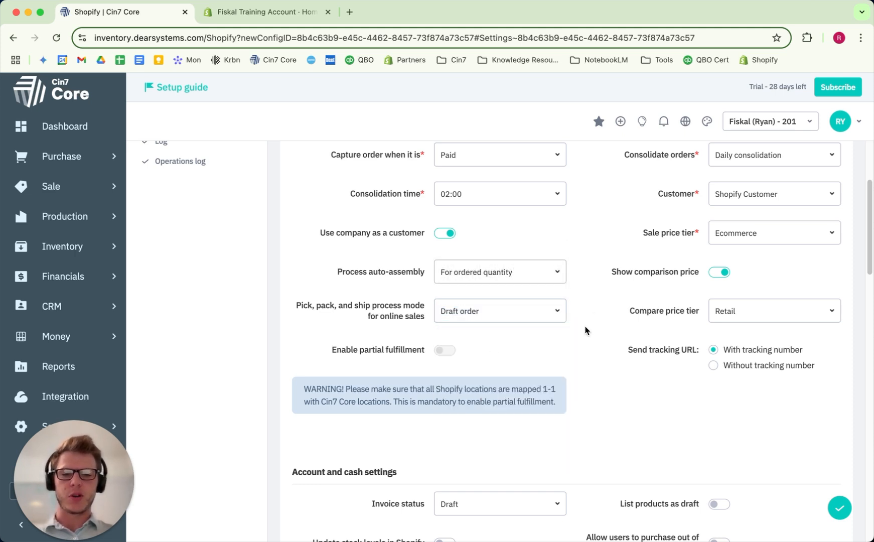
left_click(558, 315)
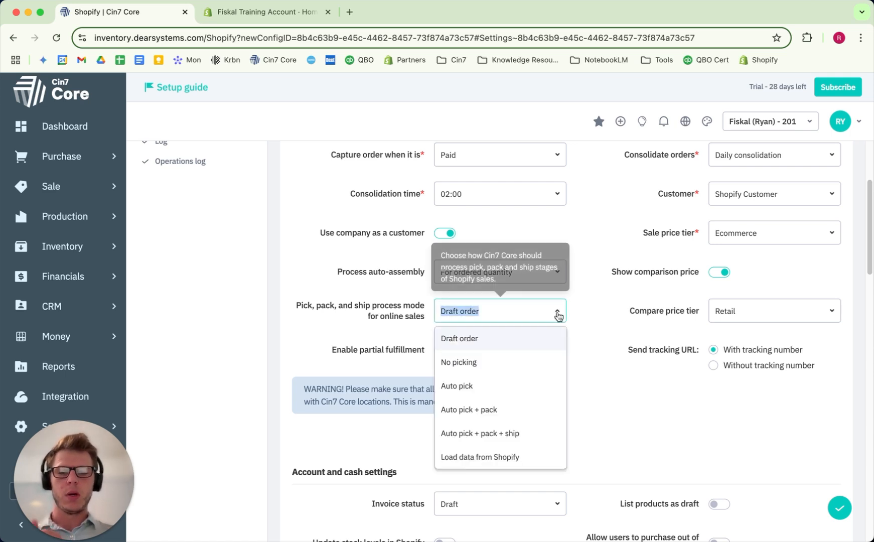
left_click(538, 388)
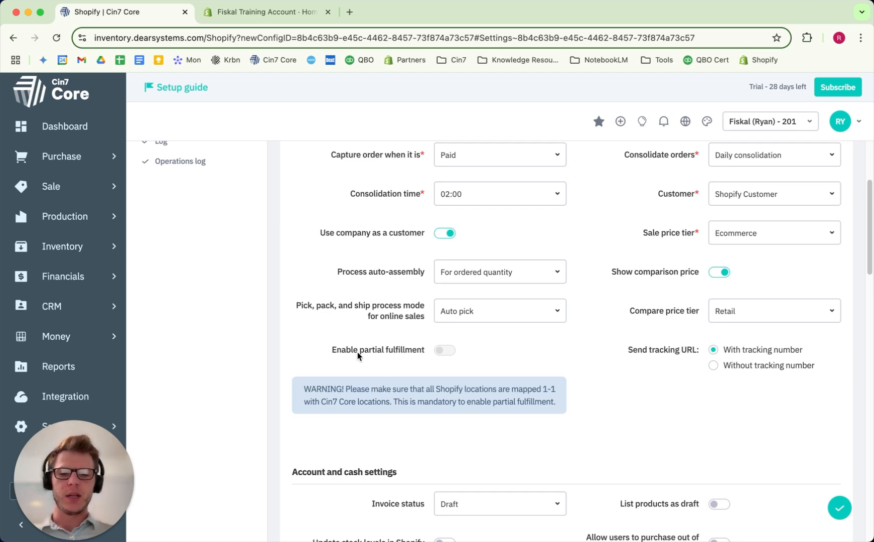
left_click_drag(332, 354, 424, 352)
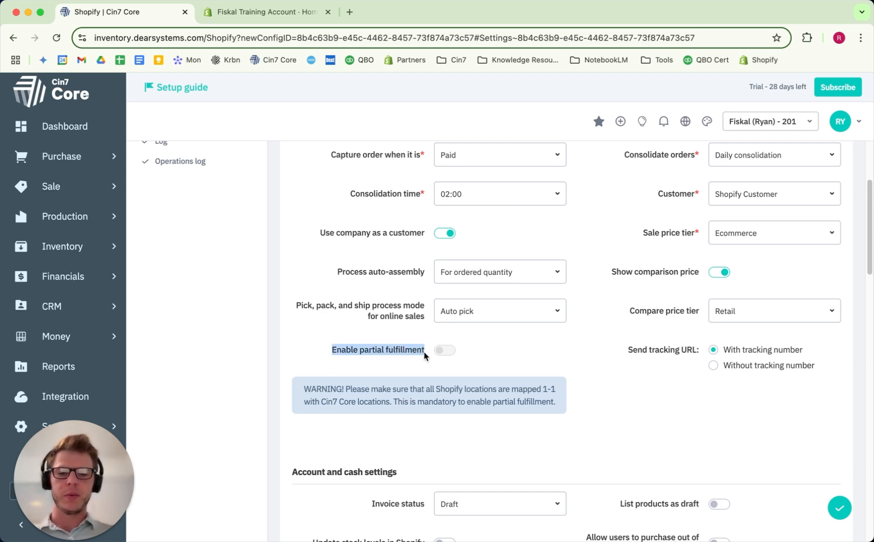
left_click(462, 354)
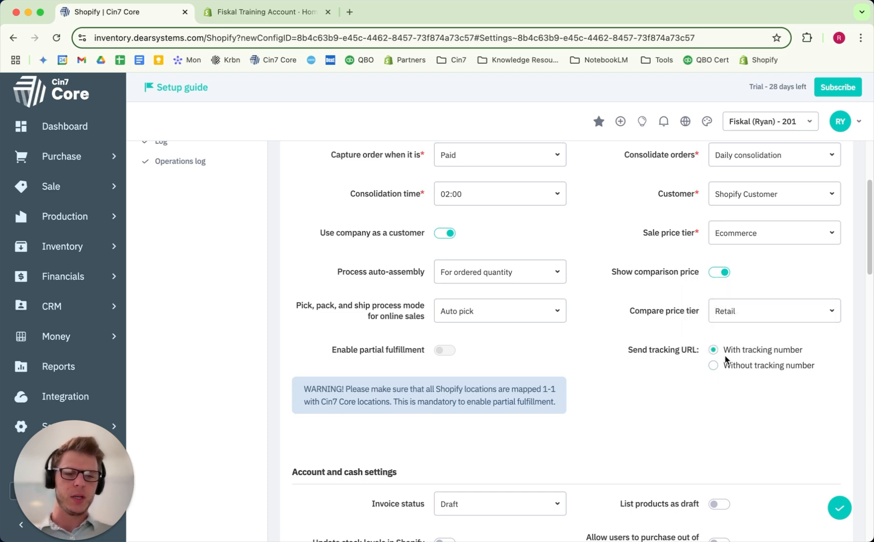
mouse_move(731, 365)
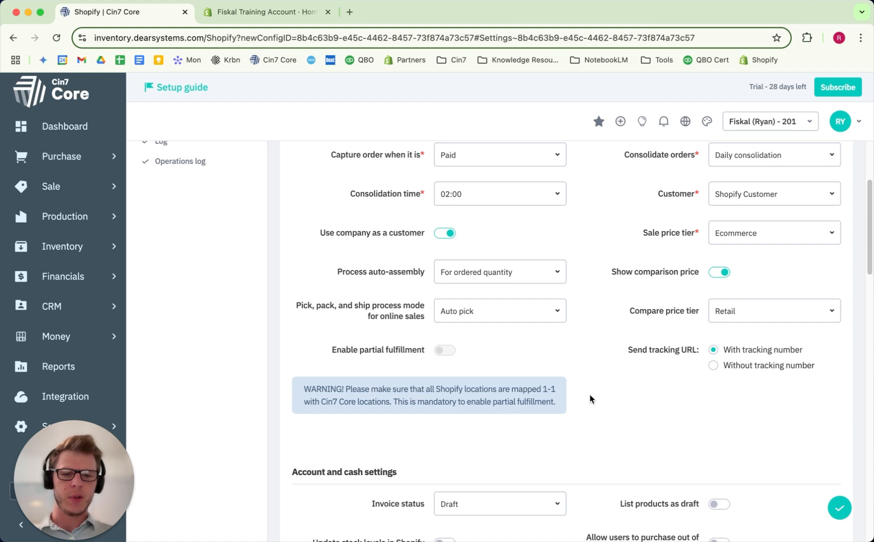
Step: In the account and cash settings, set the invoice status to Authorized and enable listing products as draft
scroll(589, 395, "down", 5)
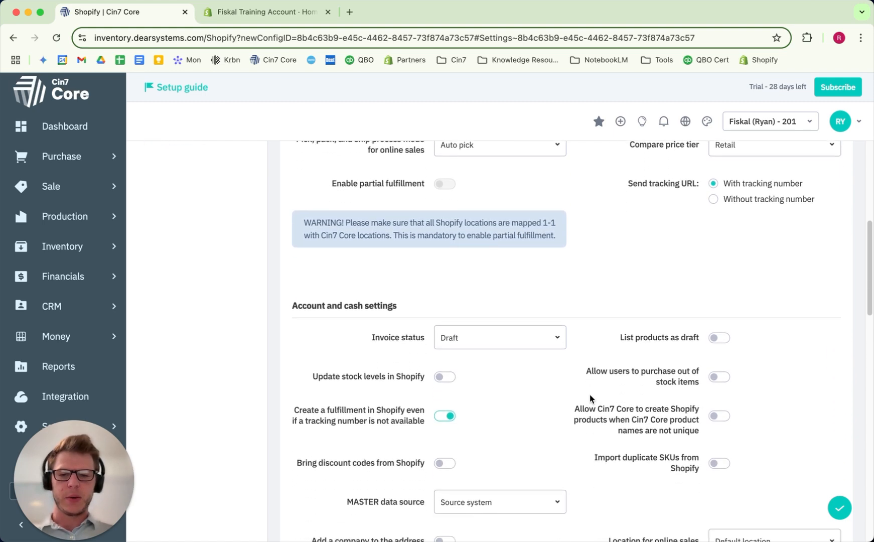
scroll(589, 395, "down", 5)
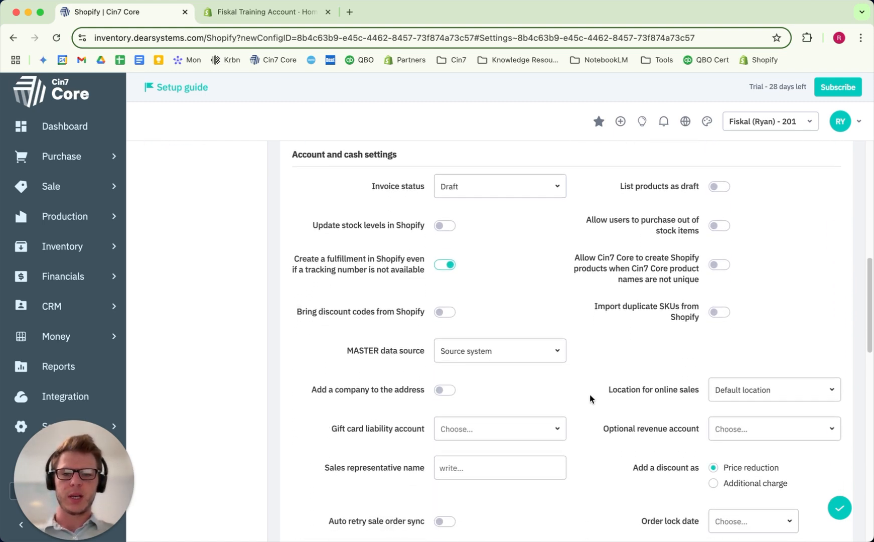
left_click_drag(370, 186, 400, 190)
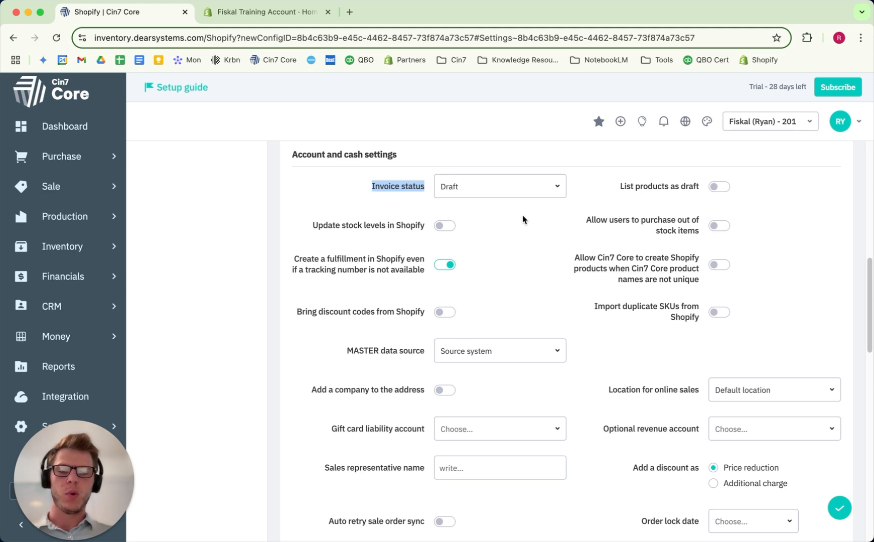
left_click(557, 189)
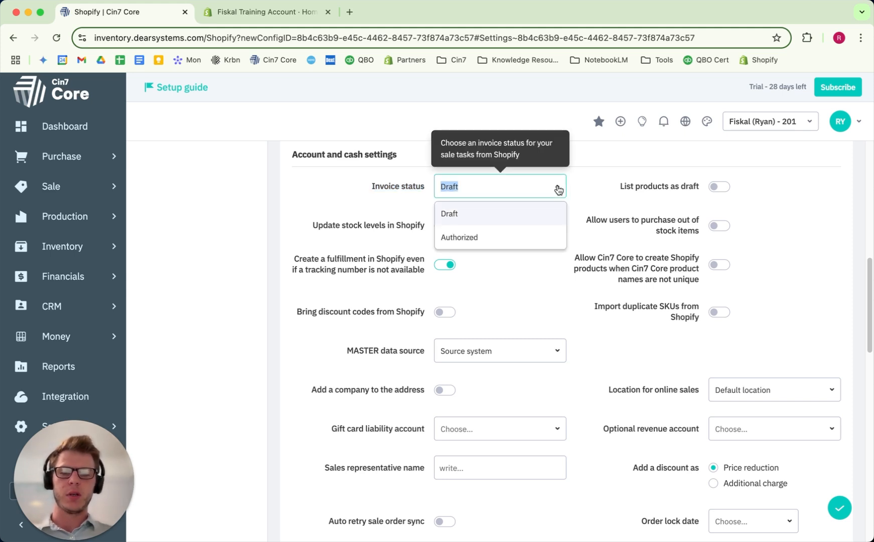
left_click(495, 237)
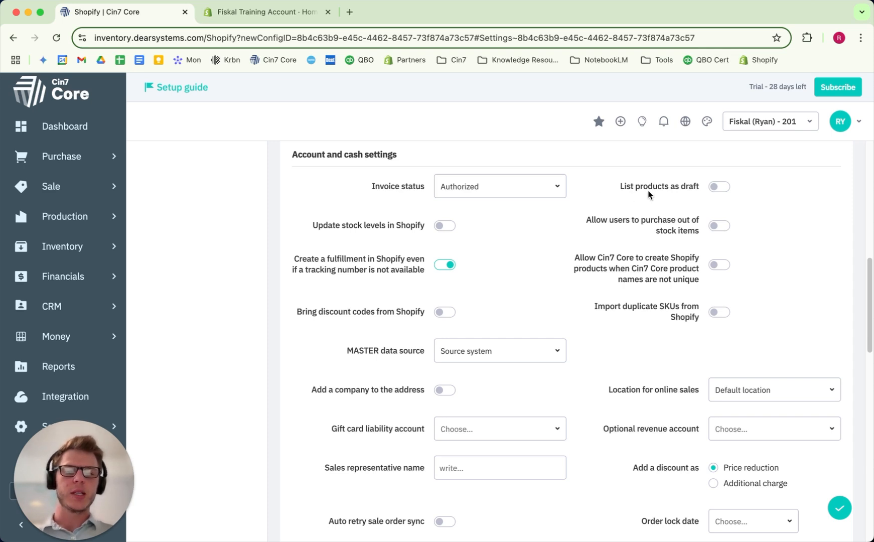
left_click(717, 187)
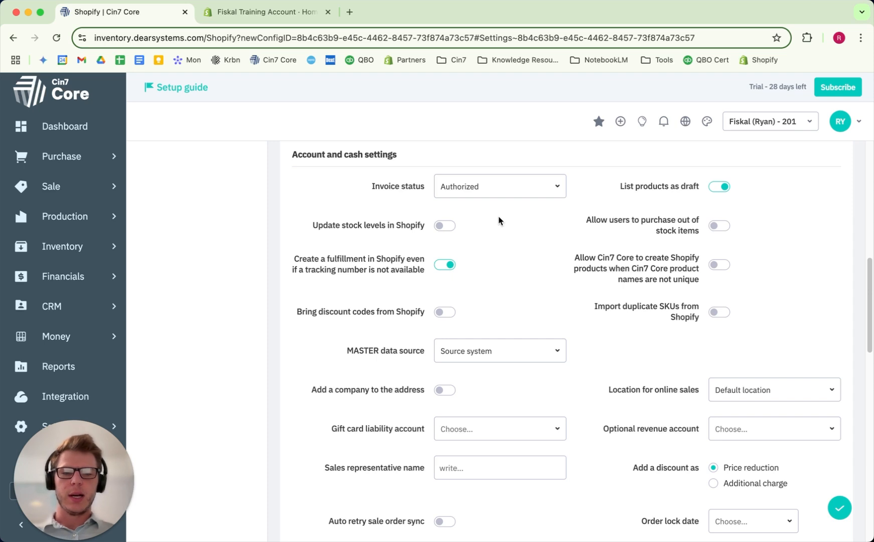
mouse_move(721, 190)
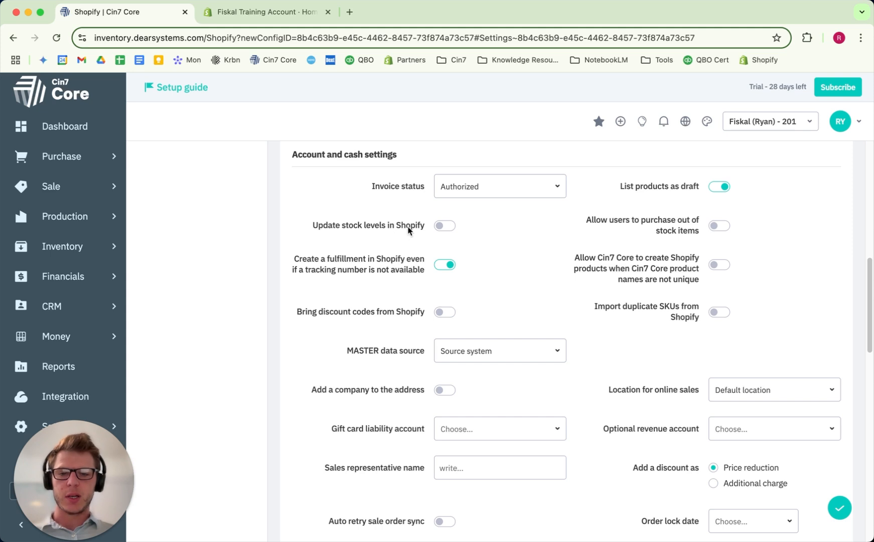
Step: Enable updating stock levels in Shopify and use a buffer inventory of 2
left_click(444, 225)
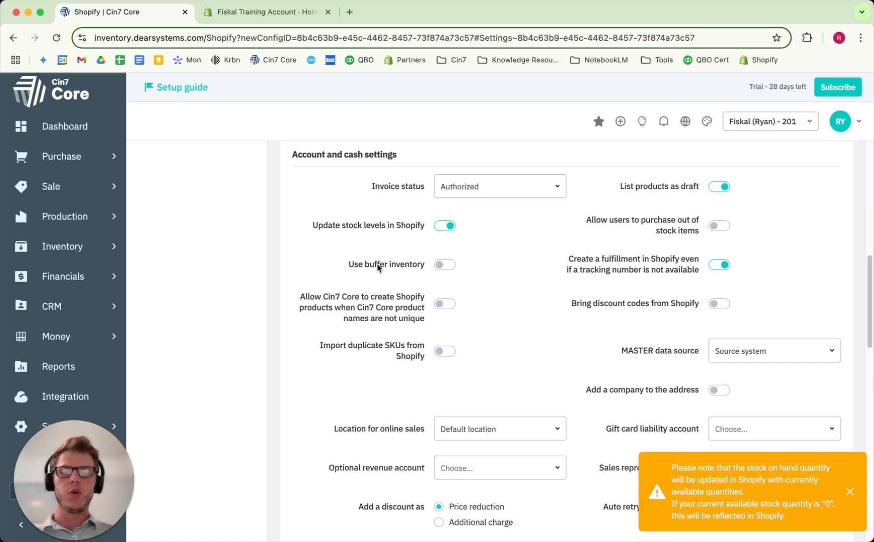
left_click(441, 265)
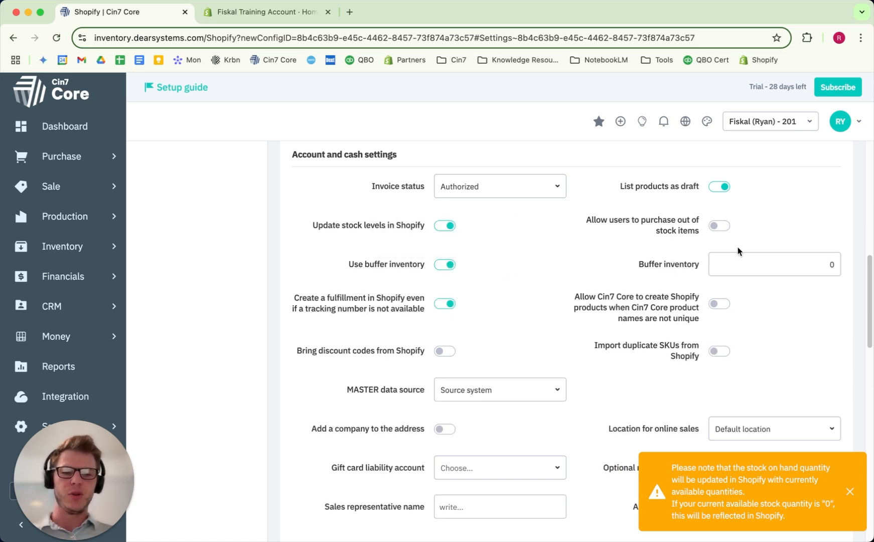
left_click(771, 260)
double_click(771, 260)
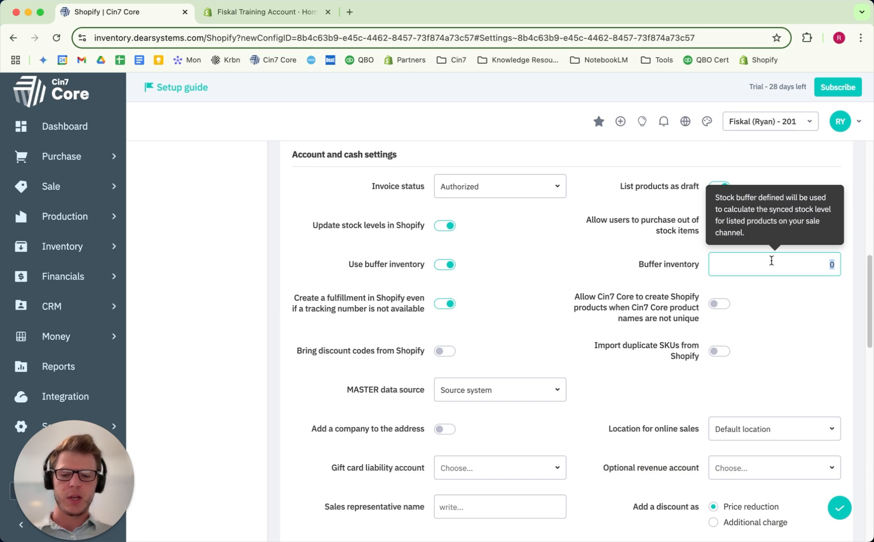
type("2")
left_click(552, 285)
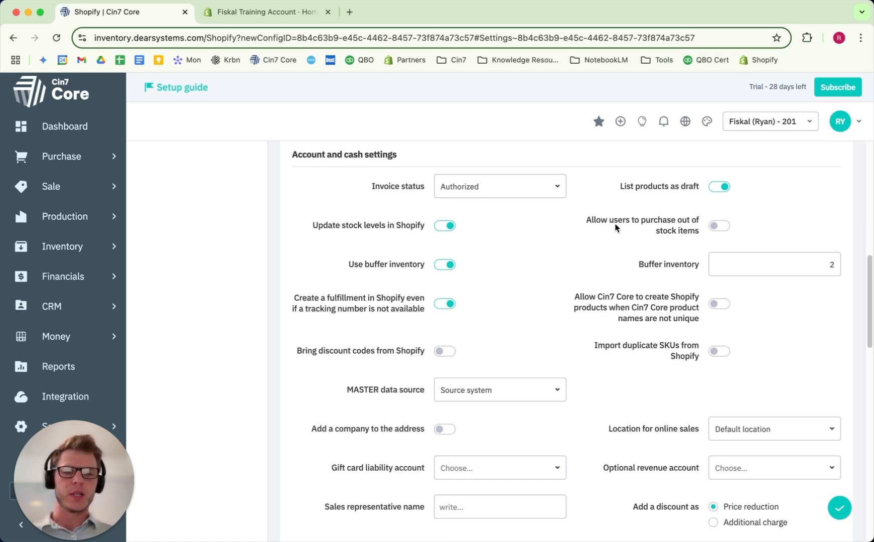
Step: Allow users to purchase out of stock items and allow Cin7 Core to create Shopify products when product names are not unique
left_click(716, 226)
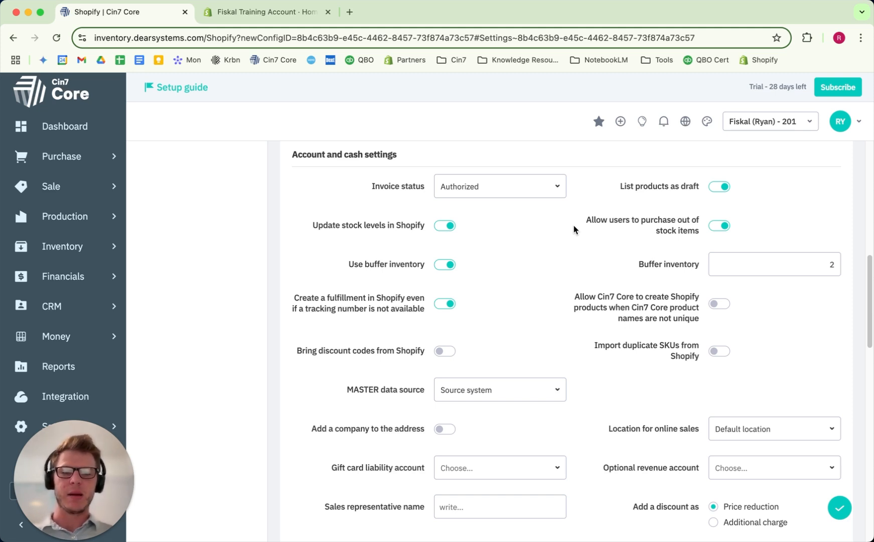
scroll(573, 225, "down", 1)
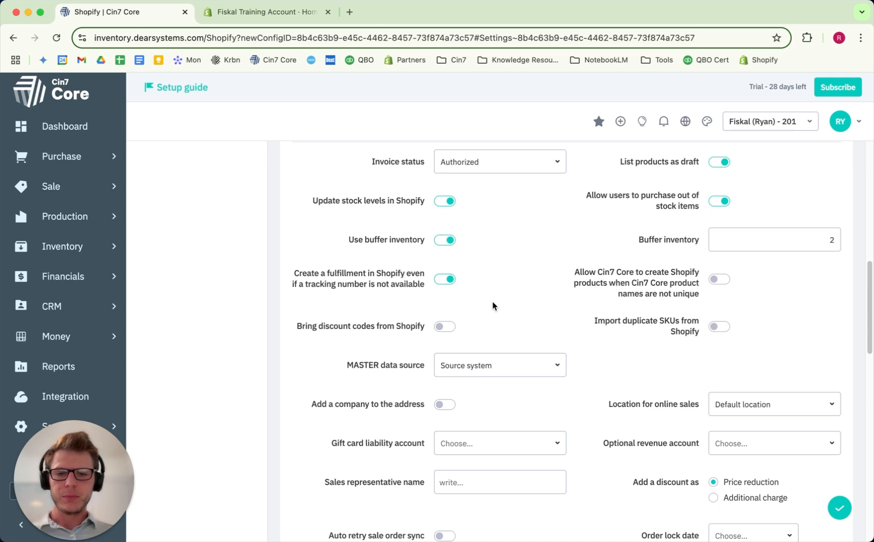
scroll(493, 305, "down", 1)
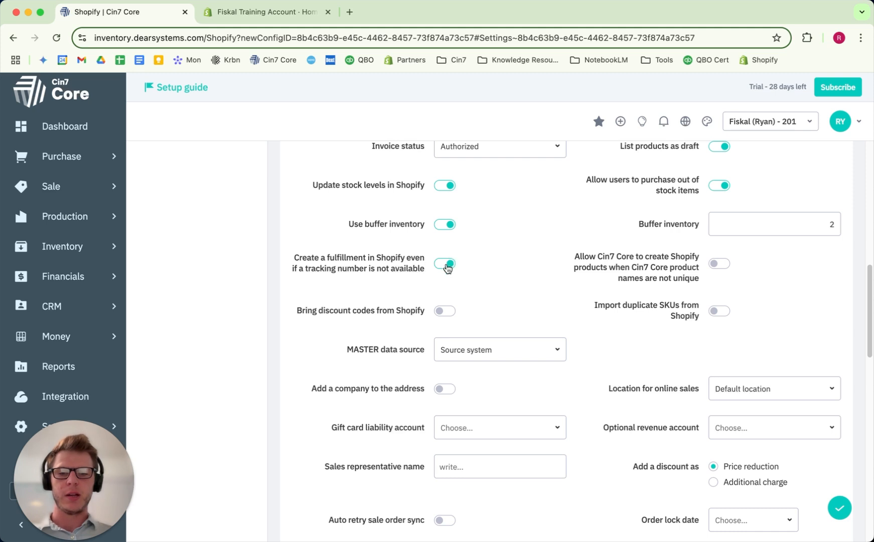
mouse_move(448, 268)
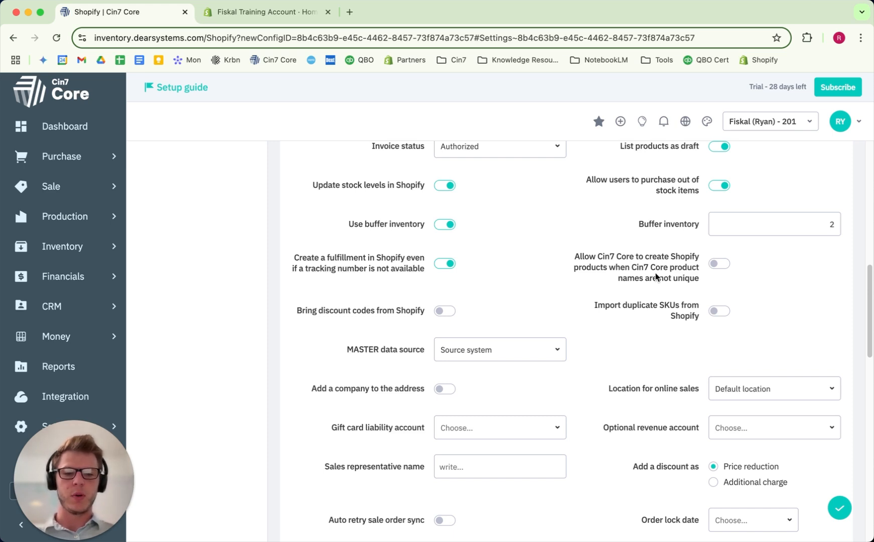
left_click(719, 264)
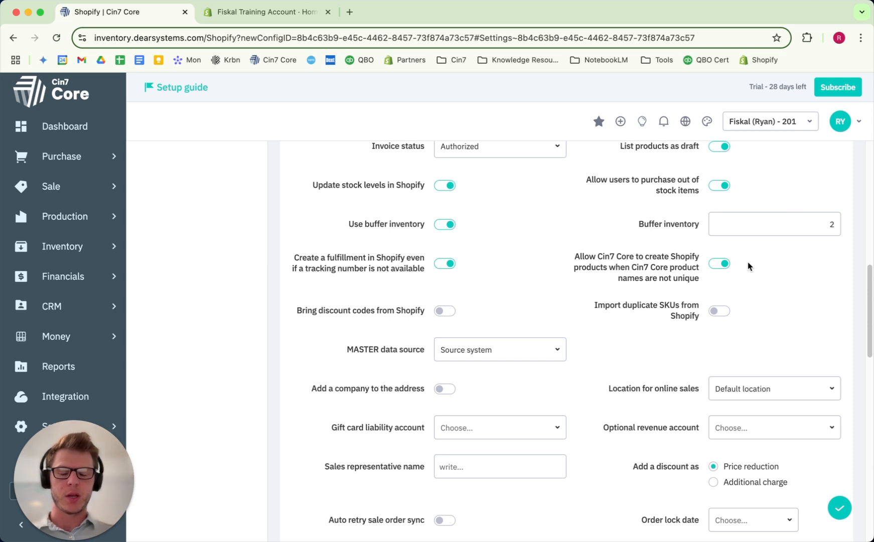
left_click(724, 269)
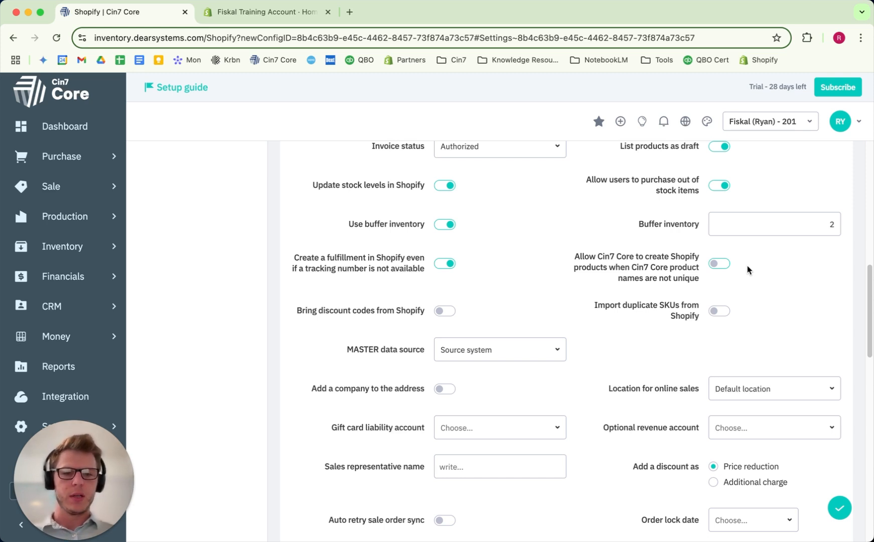
left_click(725, 269)
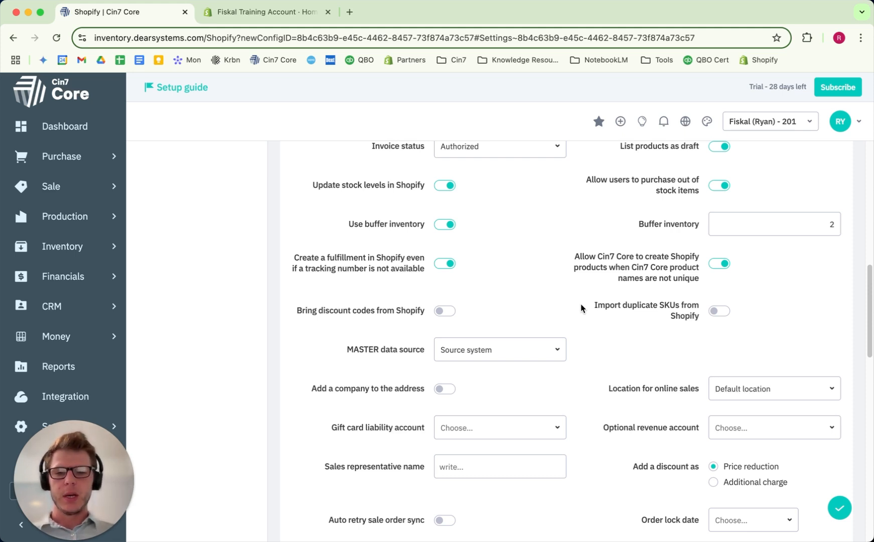
Step: Enable bringing discount codes from Shopify and review the option to import duplicate SKUs
left_click(441, 312)
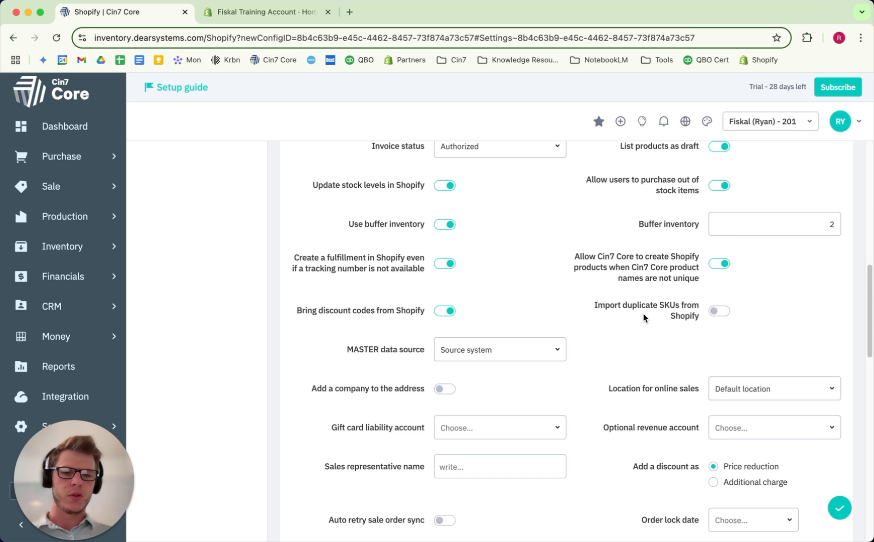
left_click(1, 229)
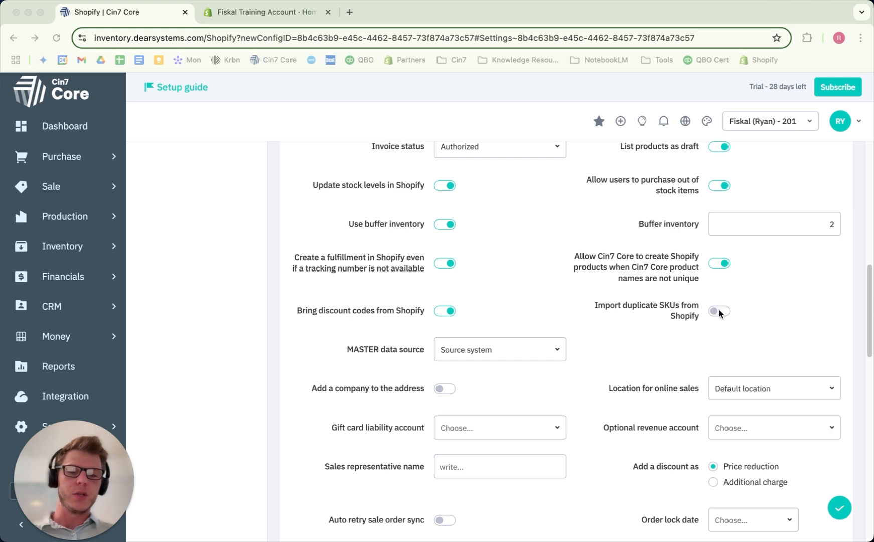
left_click(662, 310)
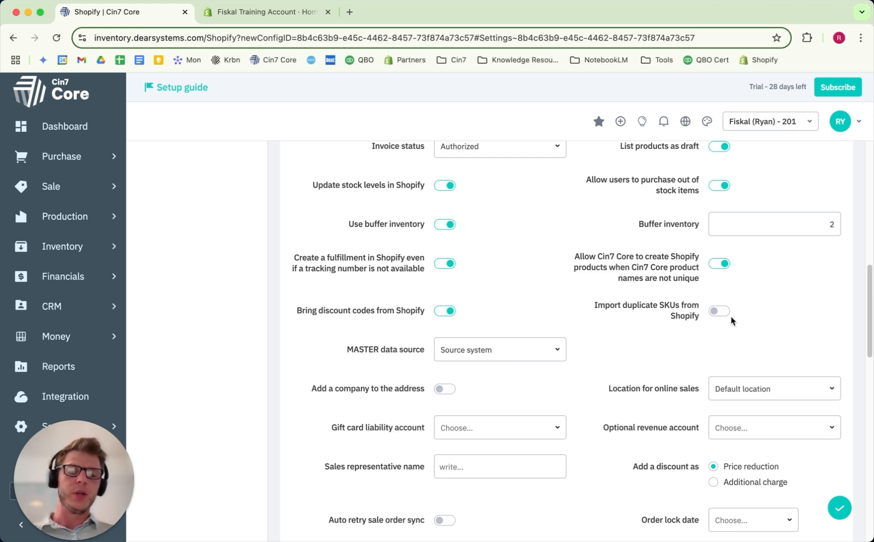
mouse_move(723, 314)
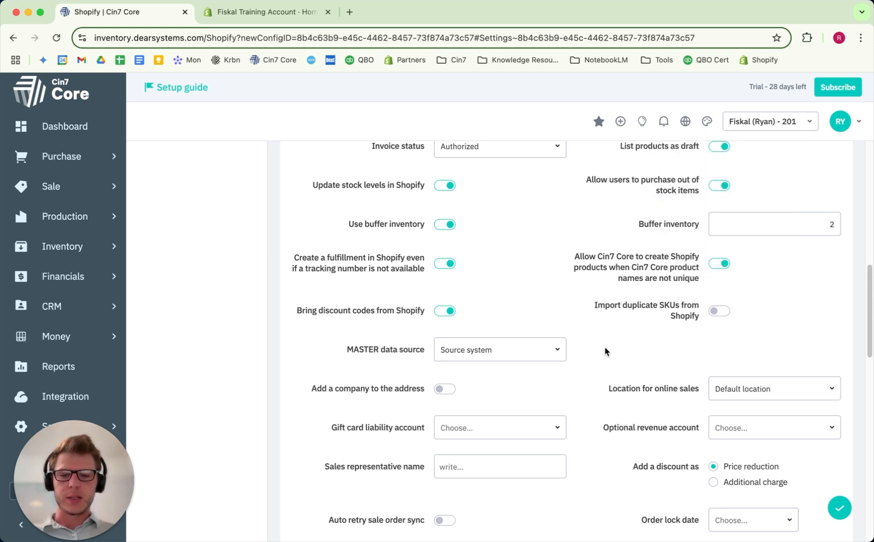
Step: Review the MASTER data source options, including Source system and Cin7 Core, and select Shopify
scroll(608, 352, "down", 1)
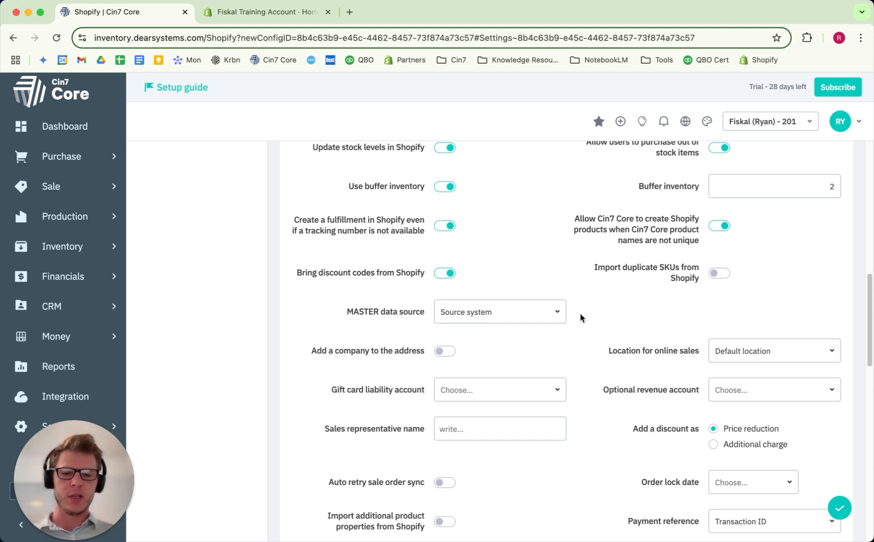
left_click(556, 313)
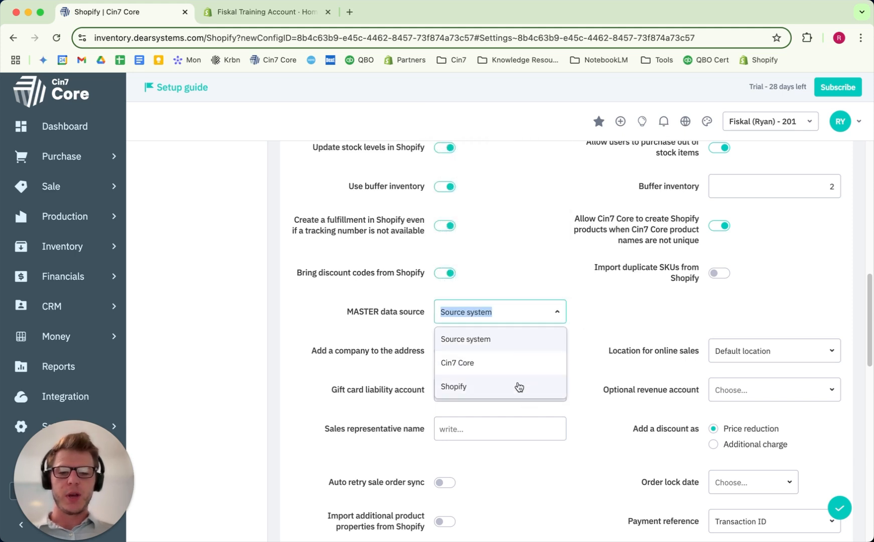
left_click(552, 346)
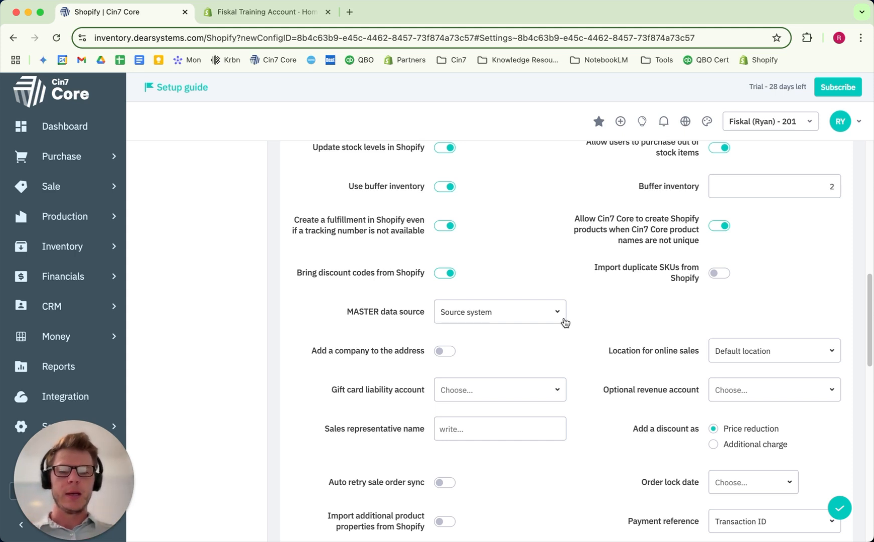
left_click(558, 313)
left_click(520, 362)
left_click(567, 348)
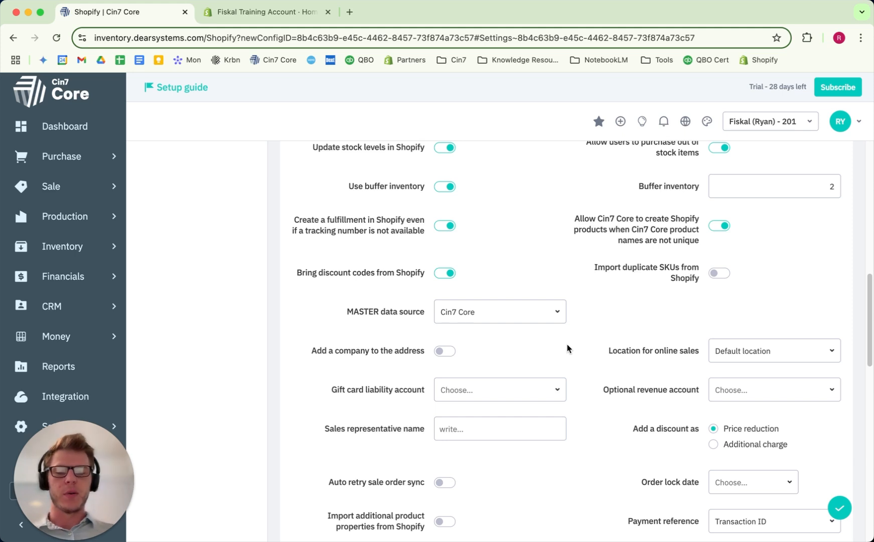
left_click(559, 313)
left_click(536, 384)
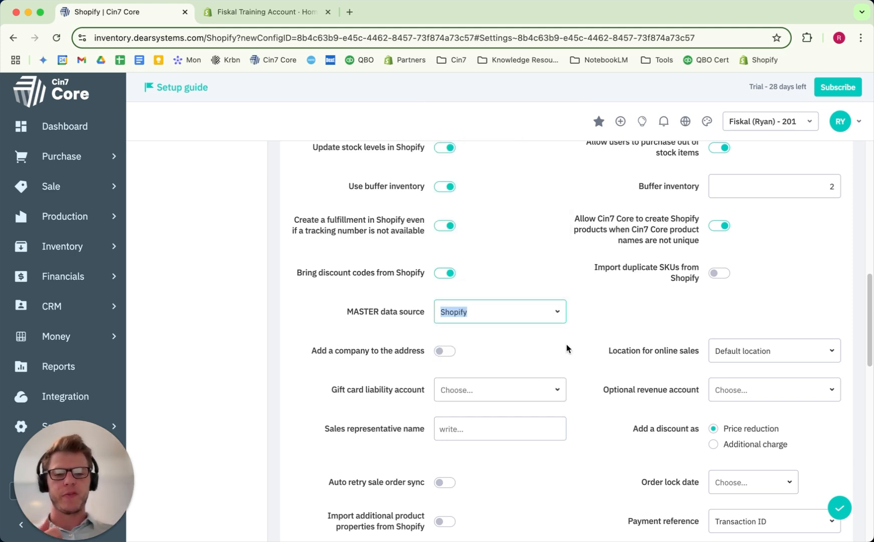
Step: Set the MASTER data source to Source system
left_click(568, 347)
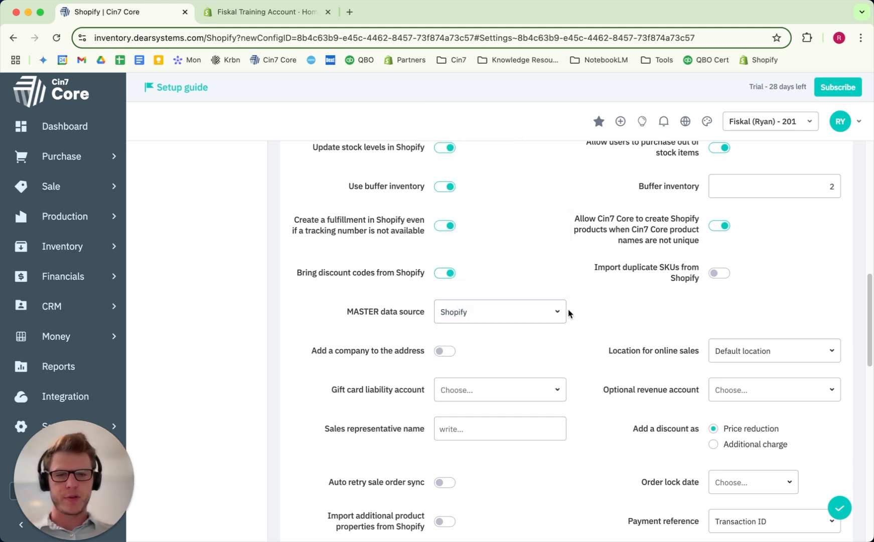
left_click(557, 311)
left_click(552, 338)
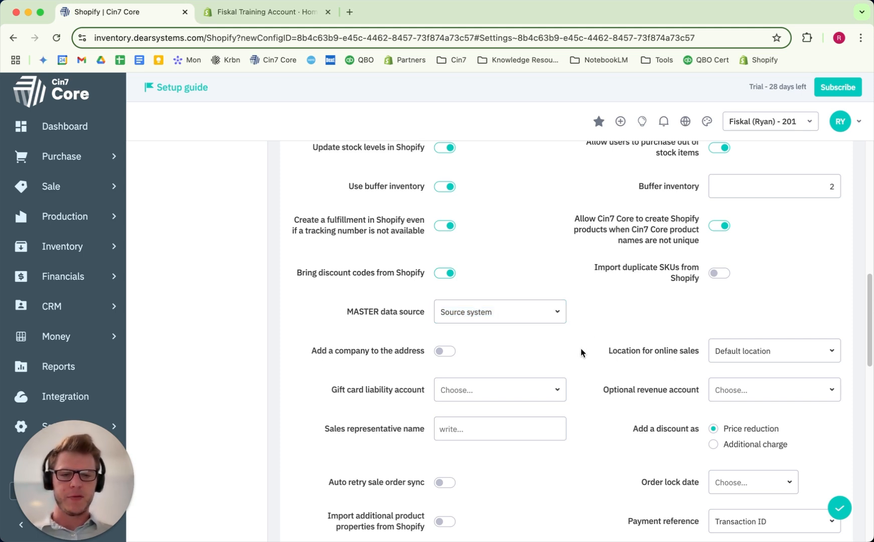
Step: Set the location for online sales to Main Warehouse
scroll(581, 352, "down", 1)
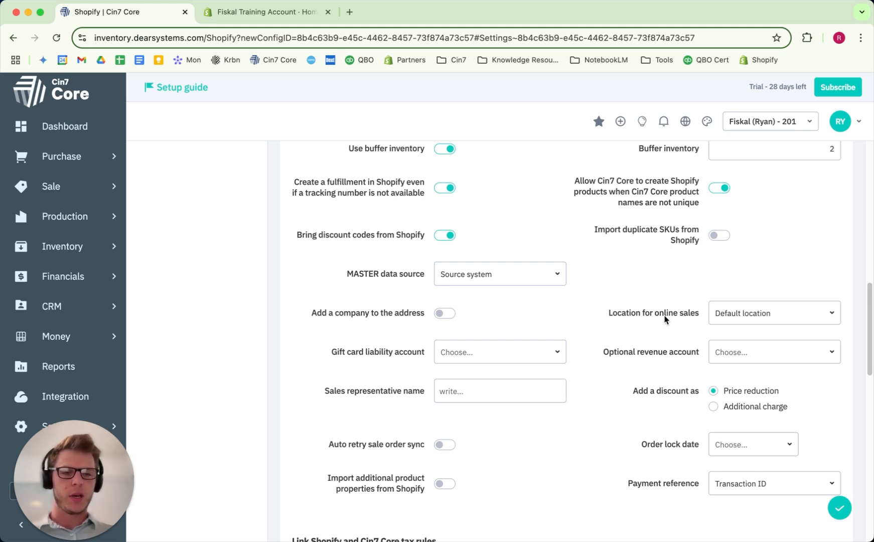
left_click(830, 313)
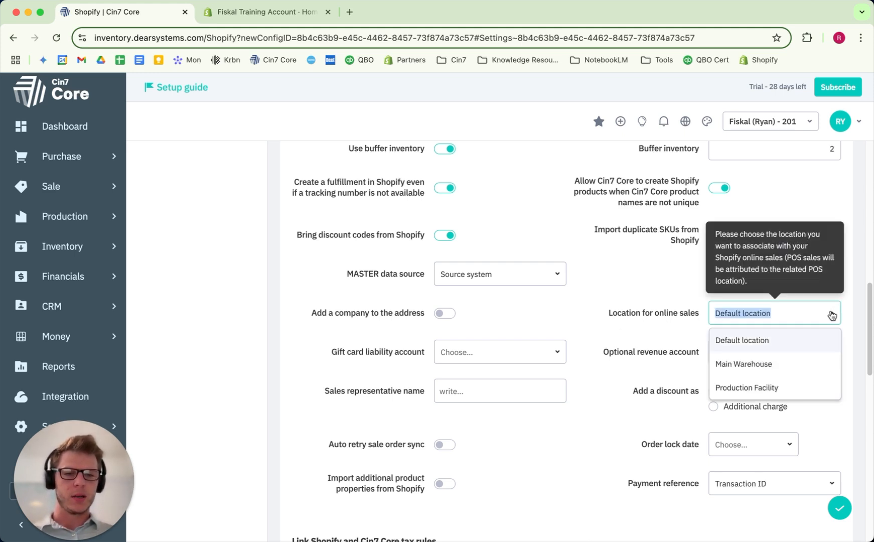
left_click(794, 366)
left_click(591, 322)
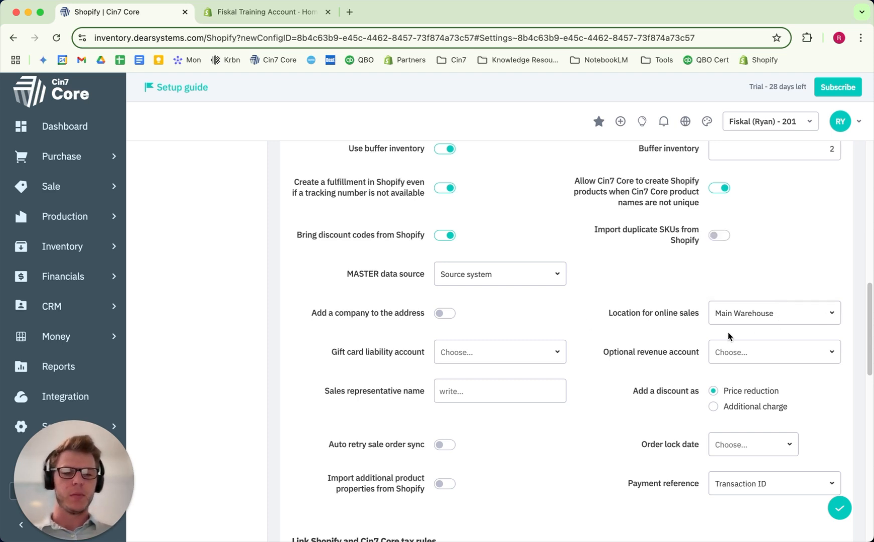
Step: Check the gift card liability account choices without selecting one, and set the optional revenue account to _72_: Sales
scroll(617, 341, "down", 2)
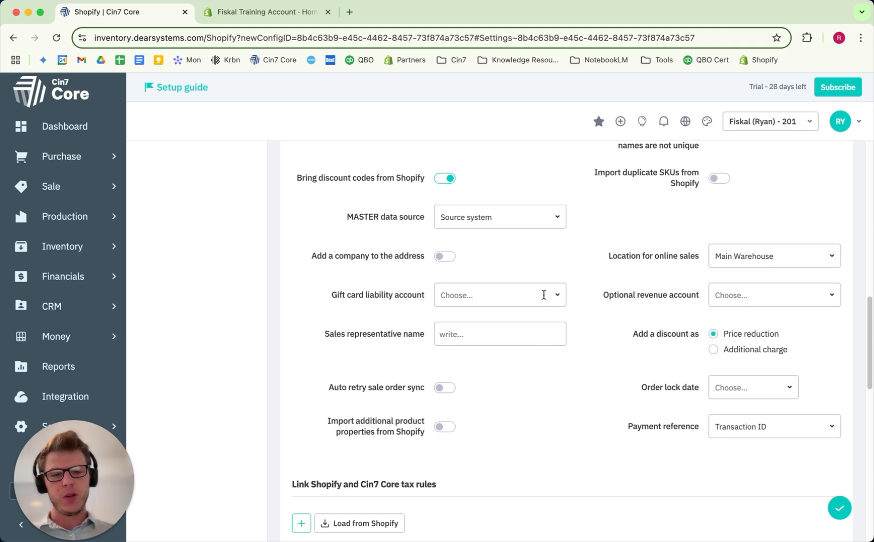
left_click(556, 296)
left_click(559, 299)
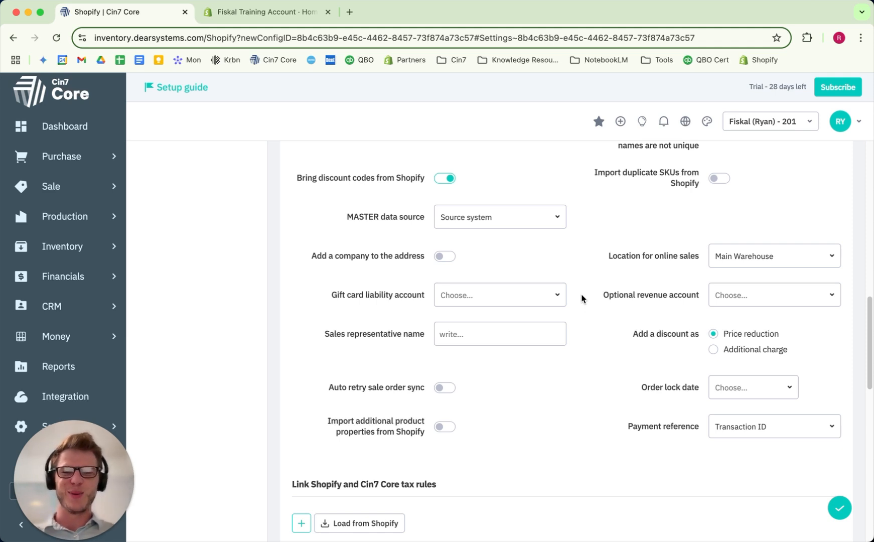
left_click(831, 300)
scroll(781, 394, "down", 3)
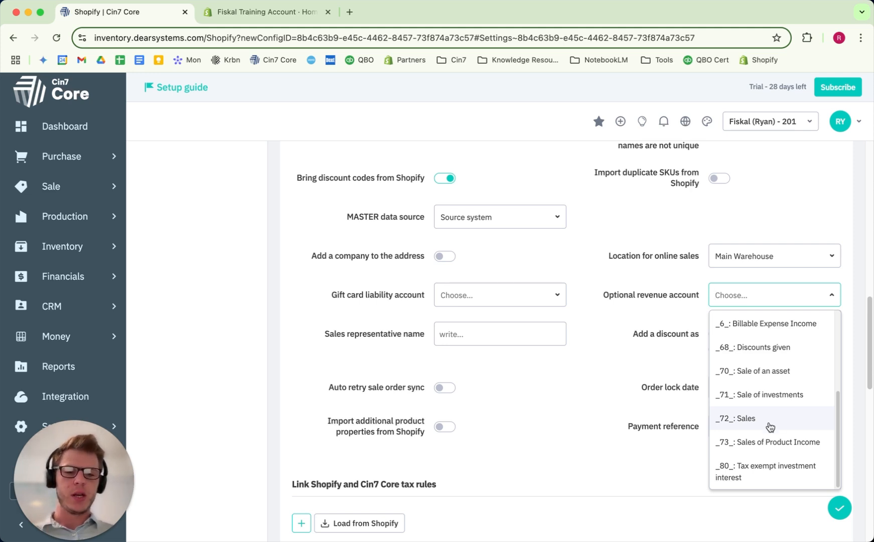
left_click(792, 419)
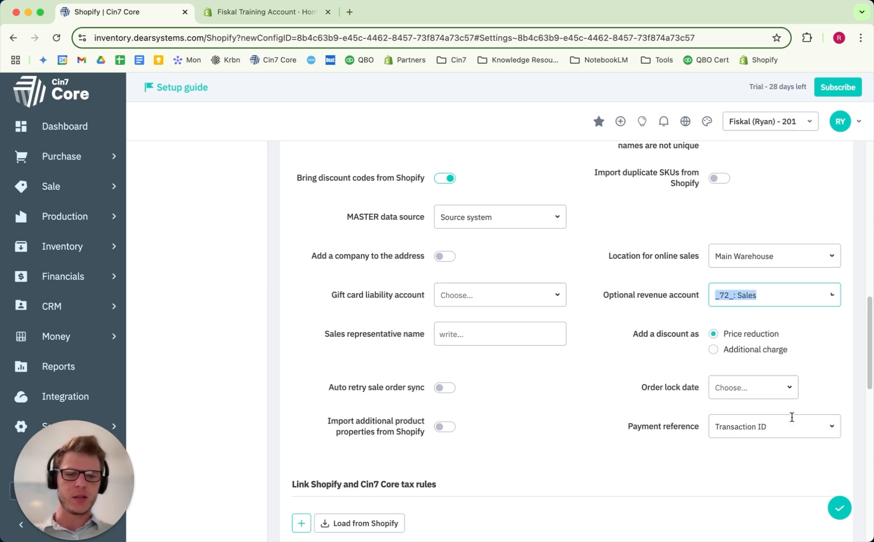
left_click(602, 373)
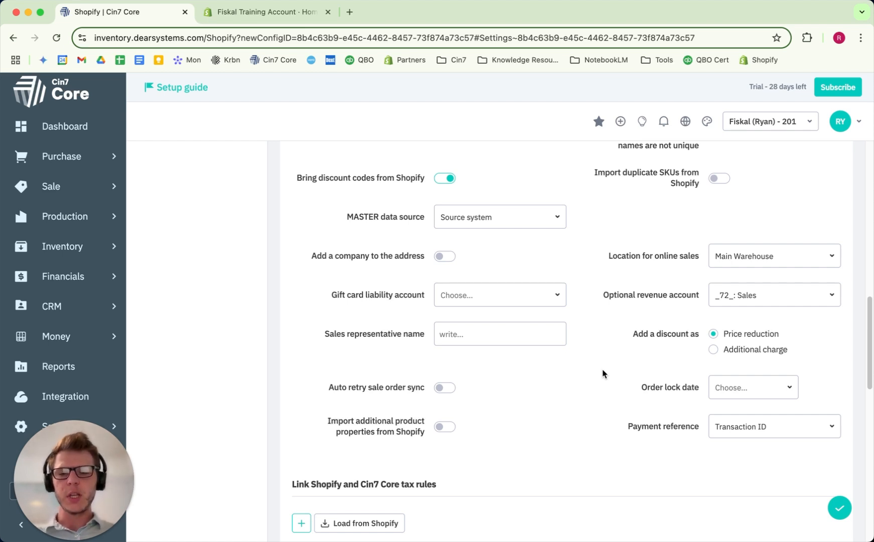
Step: Enter "Shopify 1" as the sales representative name for sales captured through the integration
left_click(504, 329)
type("S")
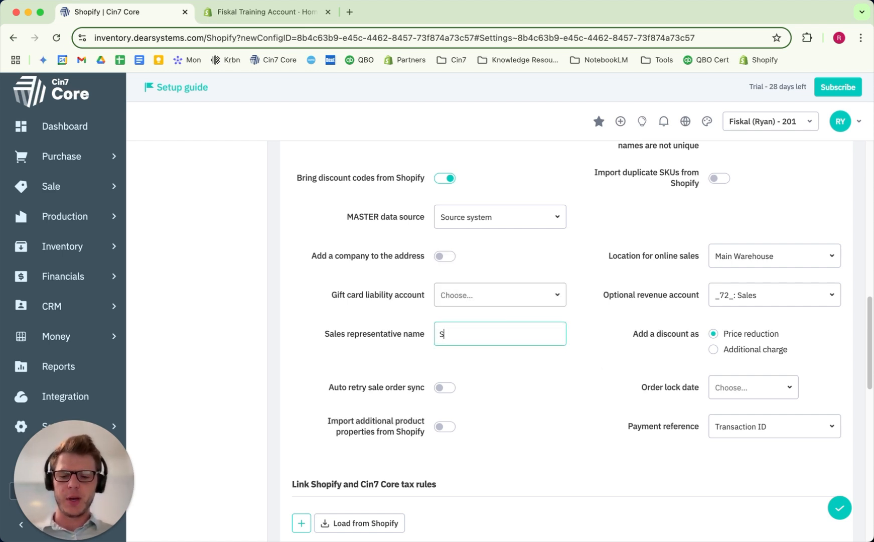
type("hopify")
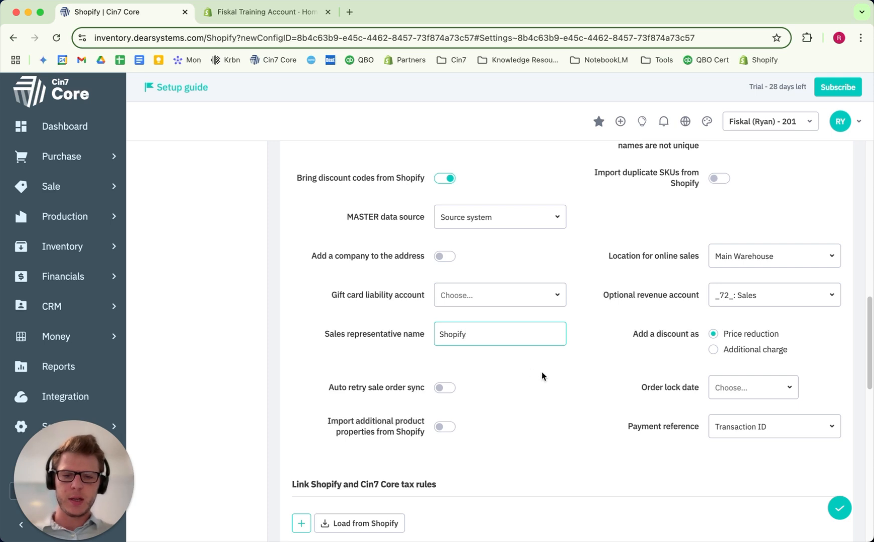
left_click(548, 378)
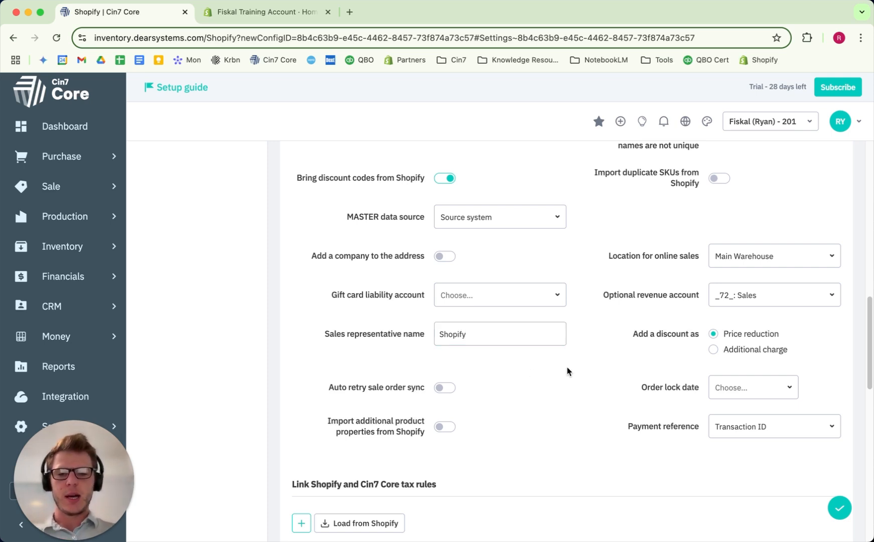
double_click(501, 332)
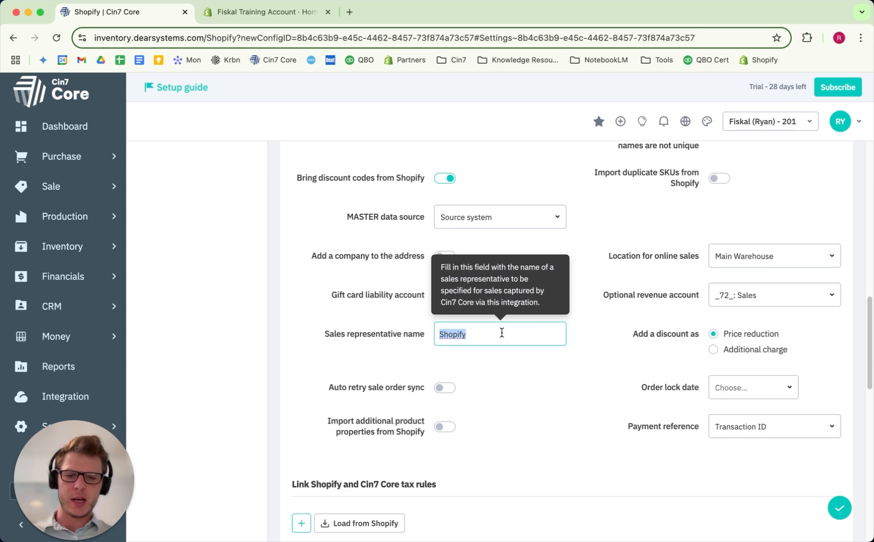
left_click(502, 332)
type("1")
left_click(561, 354)
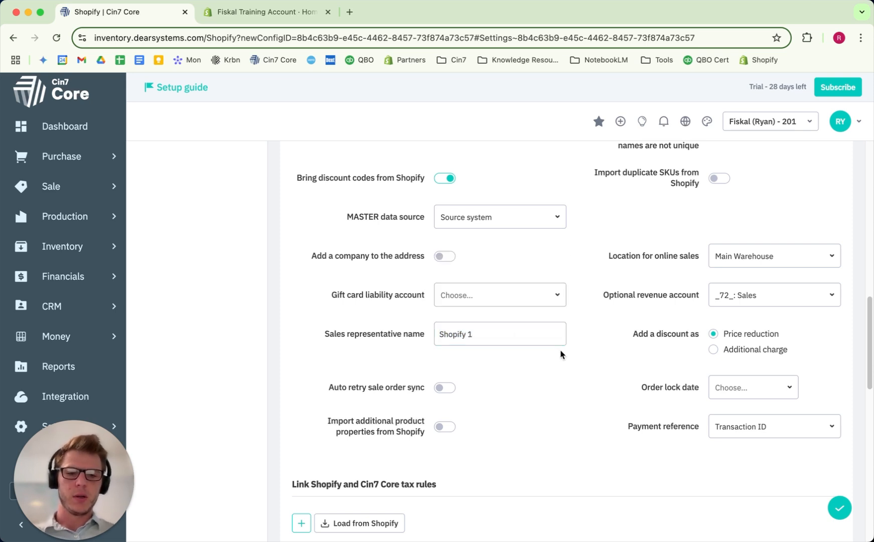
Step: Try adding discounts as an Additional charge before returning to Price reduction, and enable auto retry sale order sync
left_click(742, 354)
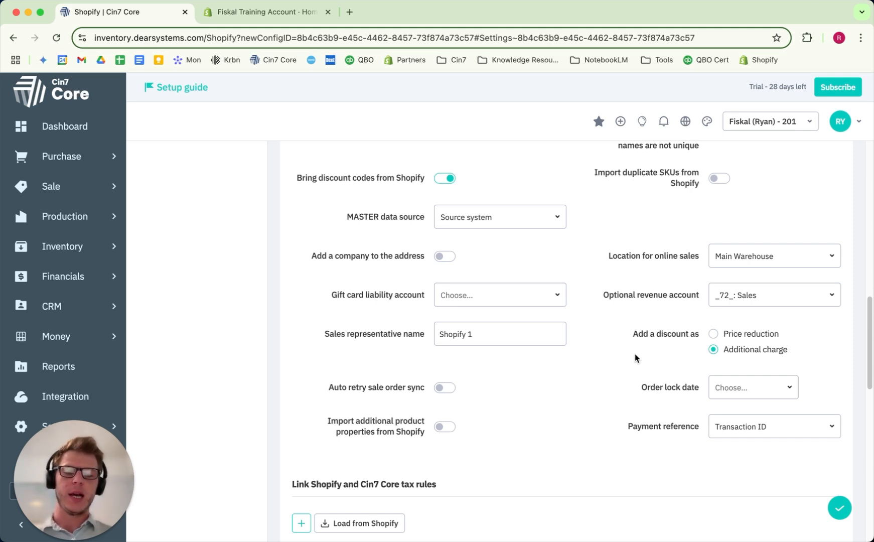
left_click(713, 334)
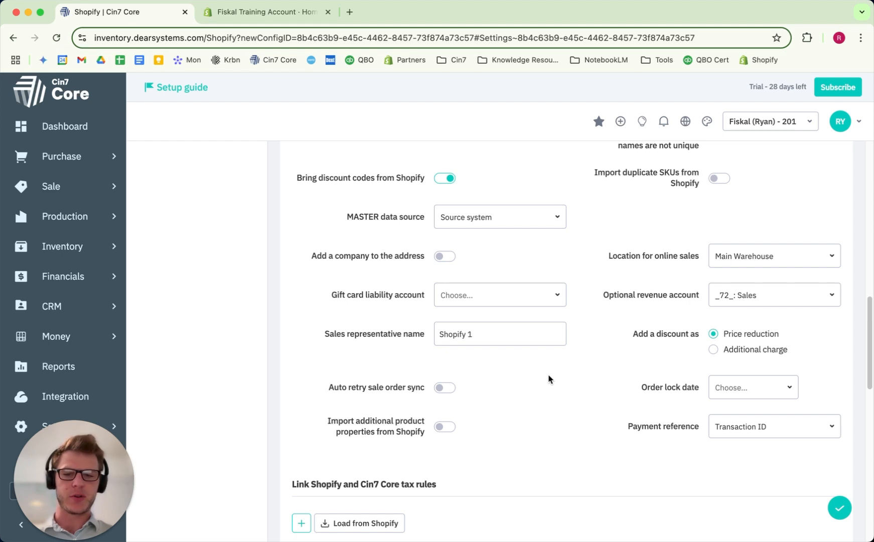
scroll(548, 379, "down", 3)
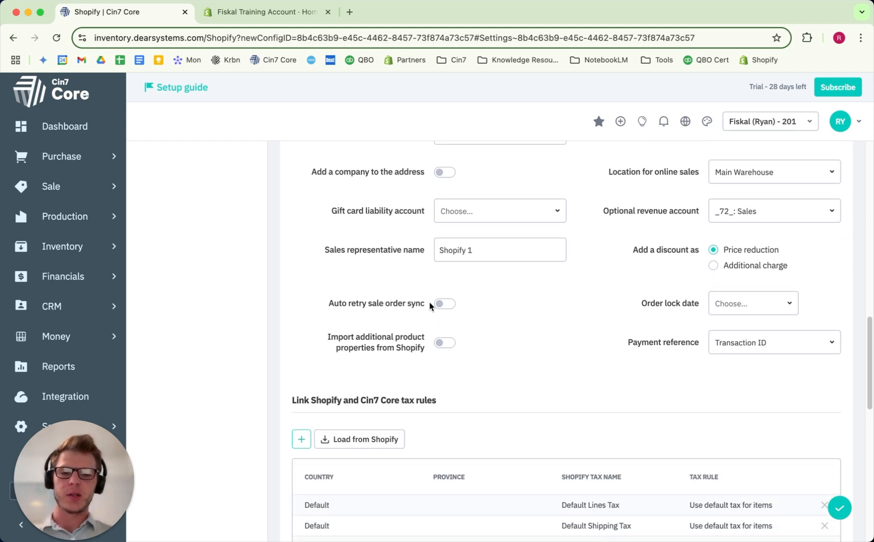
left_click(444, 304)
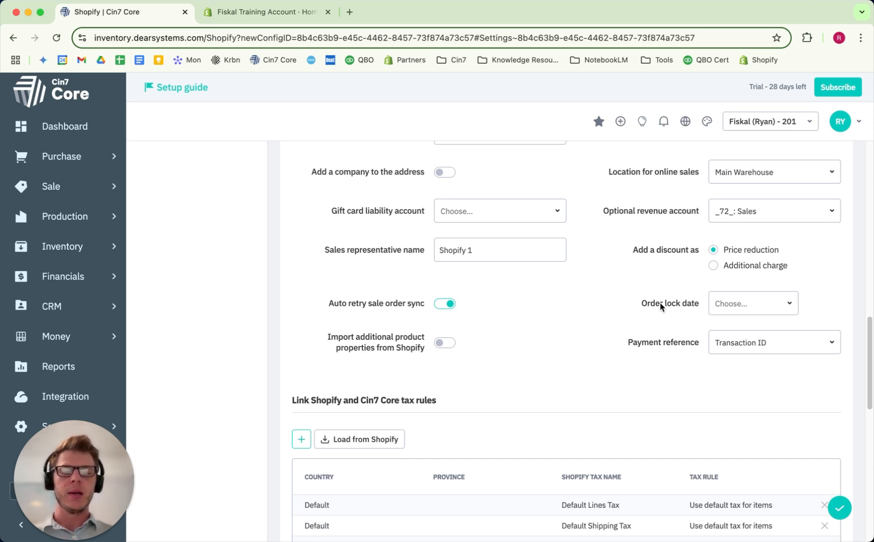
Step: Set the order lock date to 03/25/2025
left_click_drag(642, 307, 700, 308)
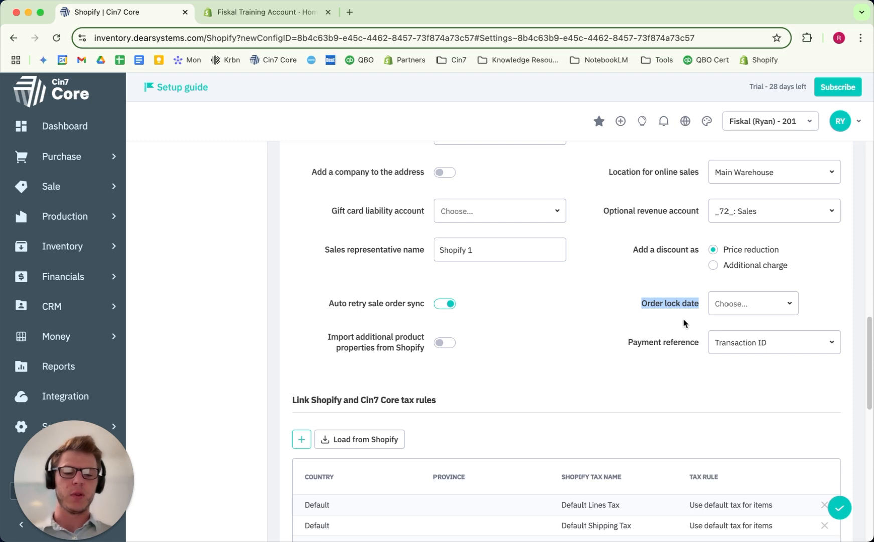
left_click(685, 322)
left_click(791, 304)
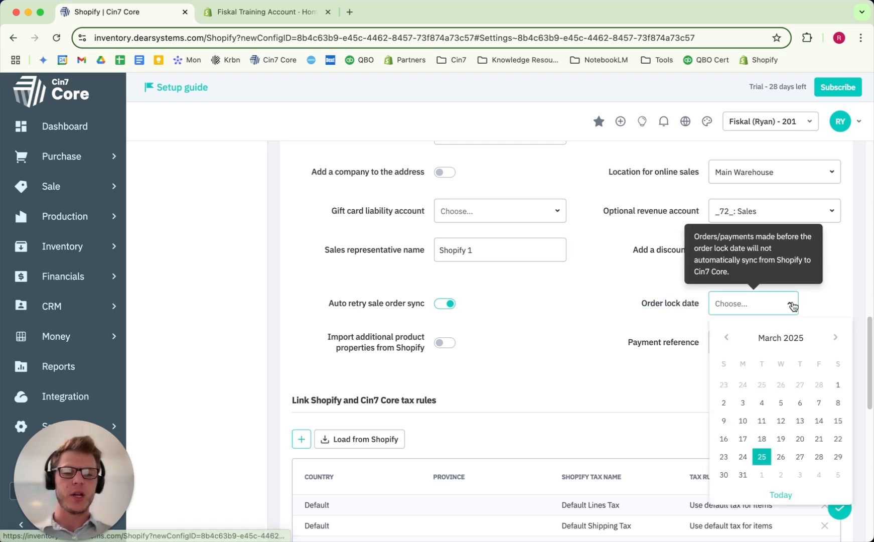
left_click(762, 456)
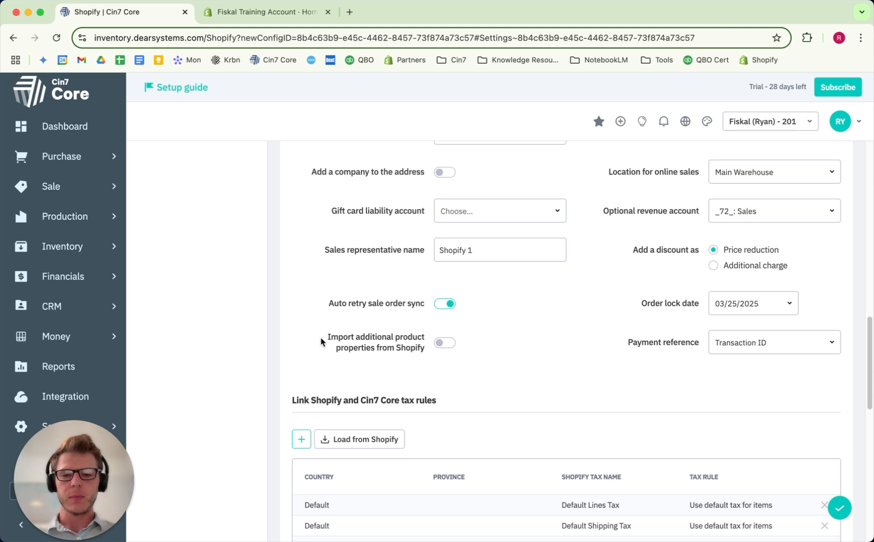
Step: Enable importing additional product properties from Shopify and select Transaction ID as the payment reference
left_click(450, 344)
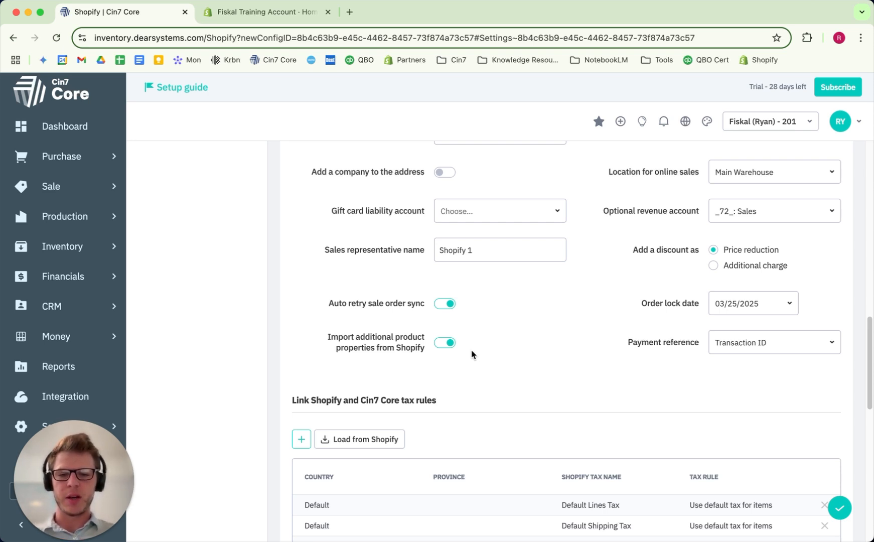
mouse_move(448, 345)
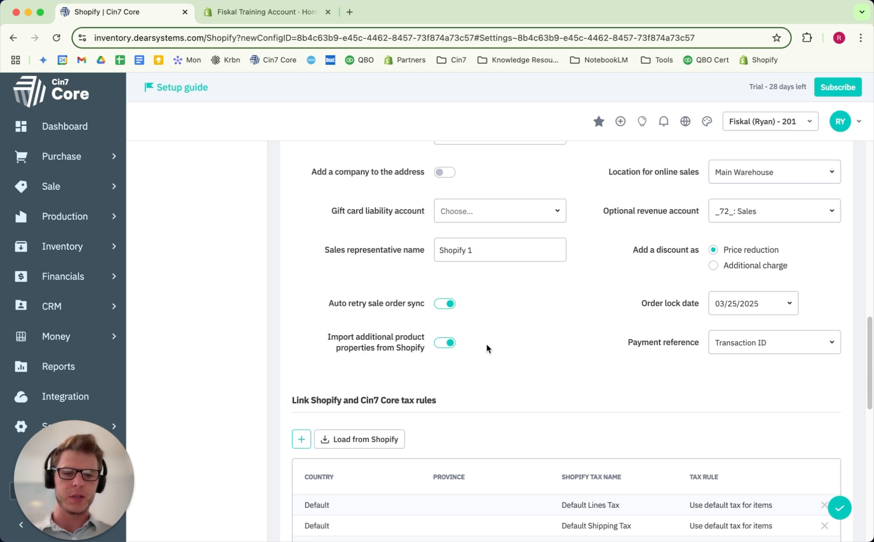
left_click_drag(624, 350, 696, 351)
left_click(730, 363)
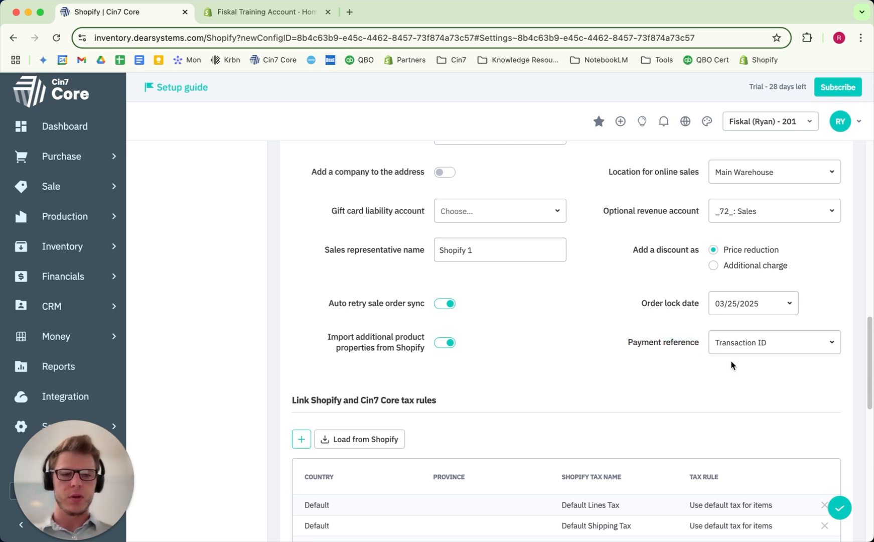
left_click(832, 346)
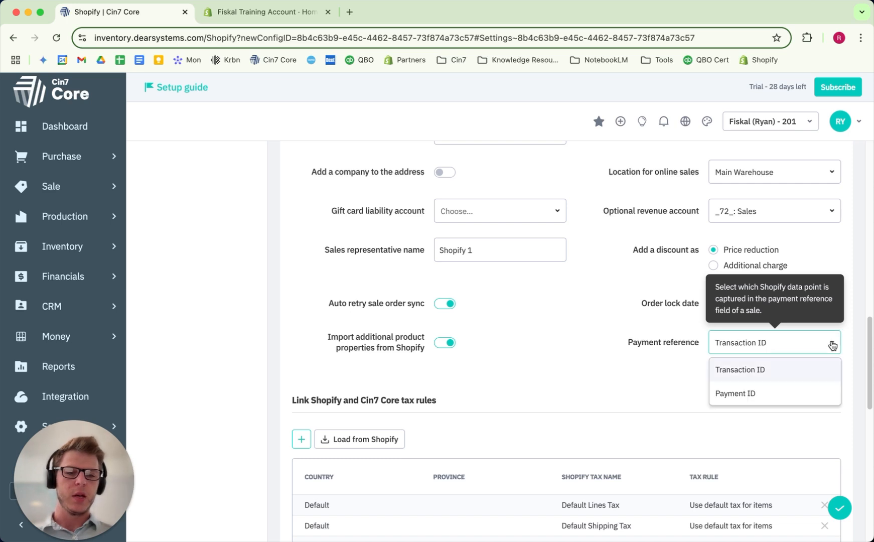
left_click(801, 380)
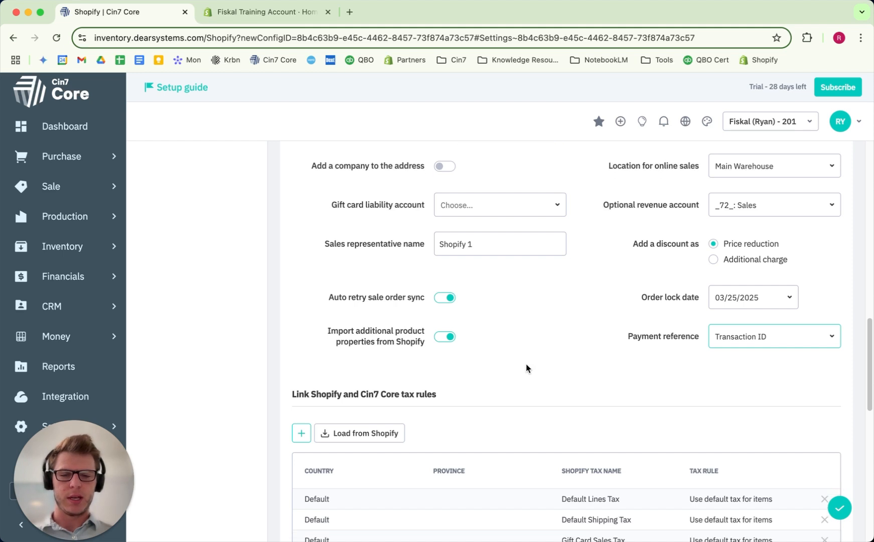
Step: Review the tax rule links and link the Shopify shop location to the Main Warehouse location in Cin7 Core
scroll(526, 364, "down", 3)
scroll(526, 368, "down", 2)
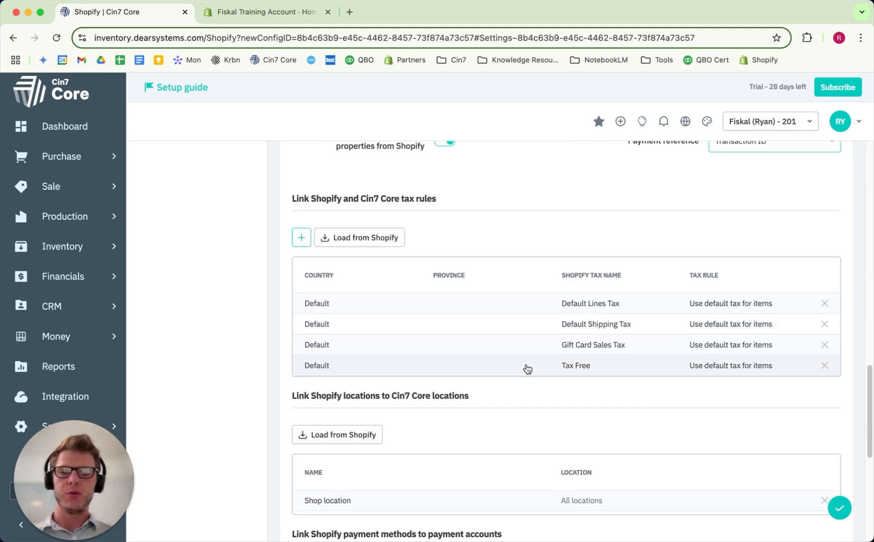
scroll(527, 369, "down", 2)
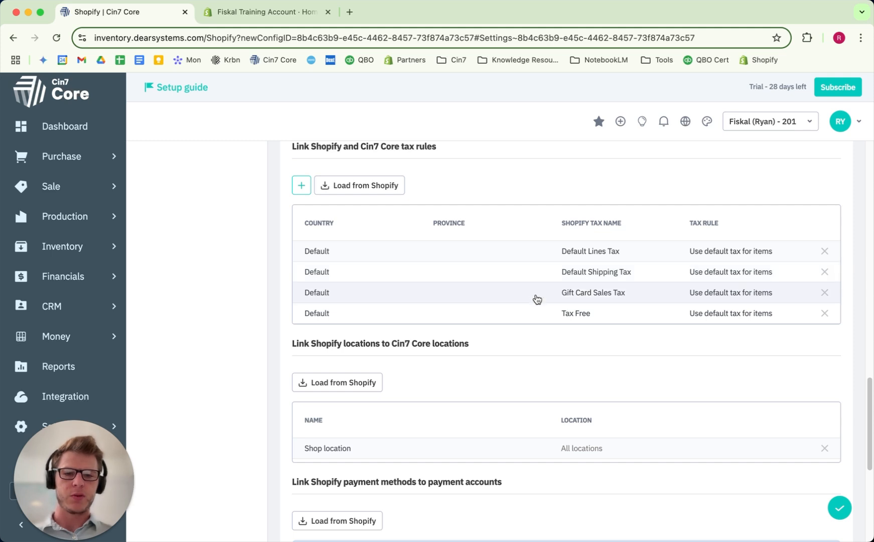
scroll(625, 382, "down", 4)
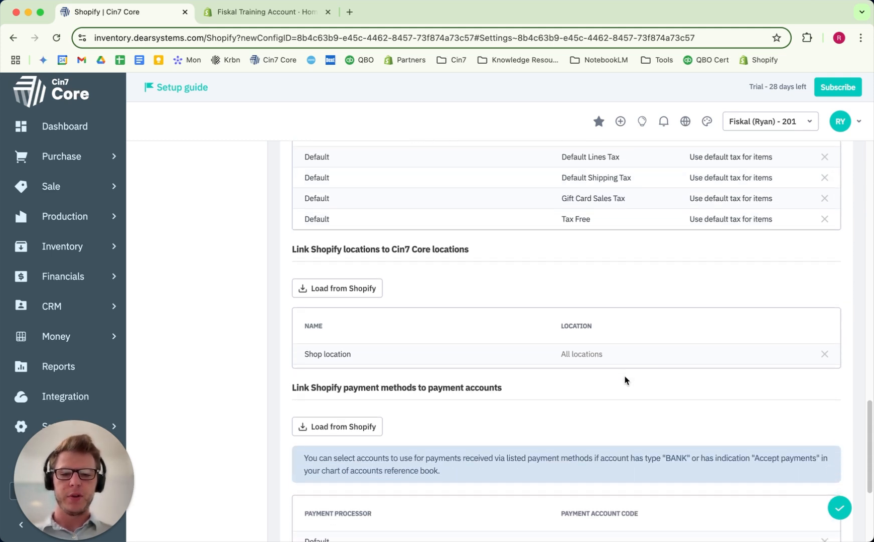
left_click(595, 356)
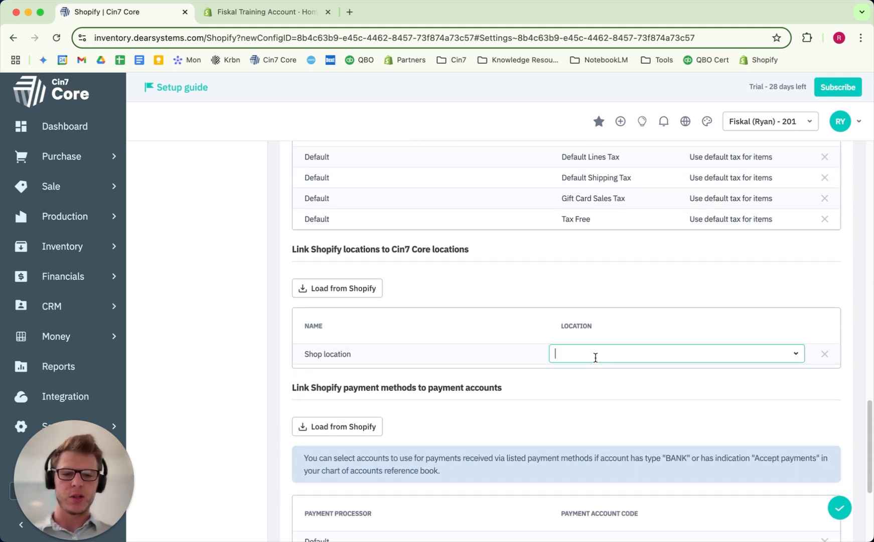
left_click(794, 359)
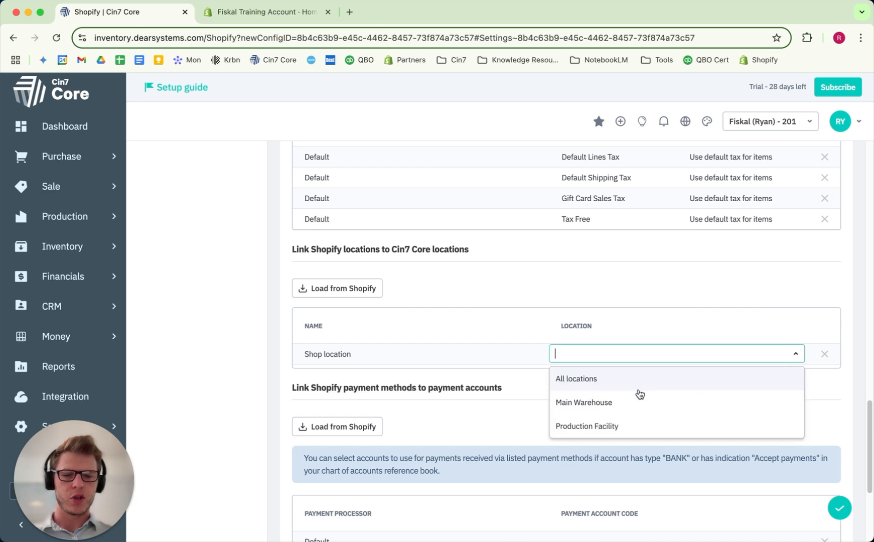
left_click(622, 398)
left_click(602, 391)
scroll(589, 387, "down", 2)
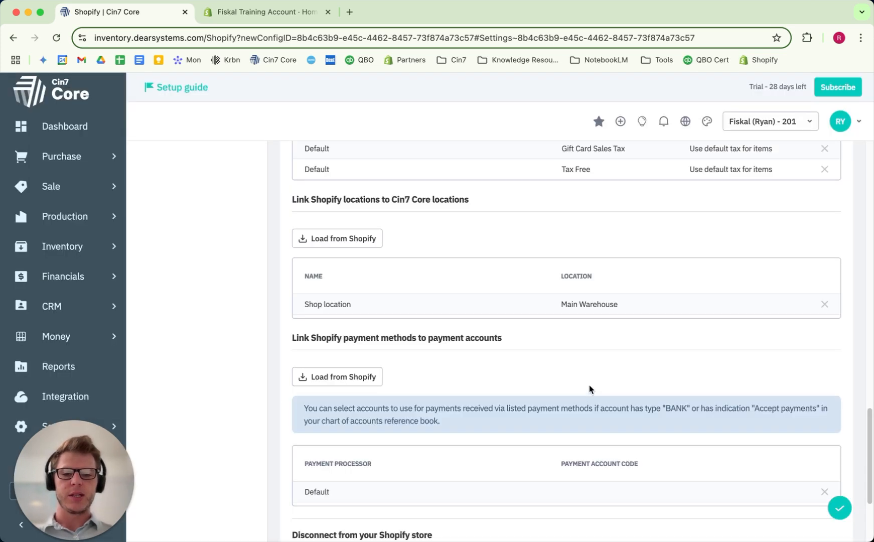
scroll(592, 347, "up", 1)
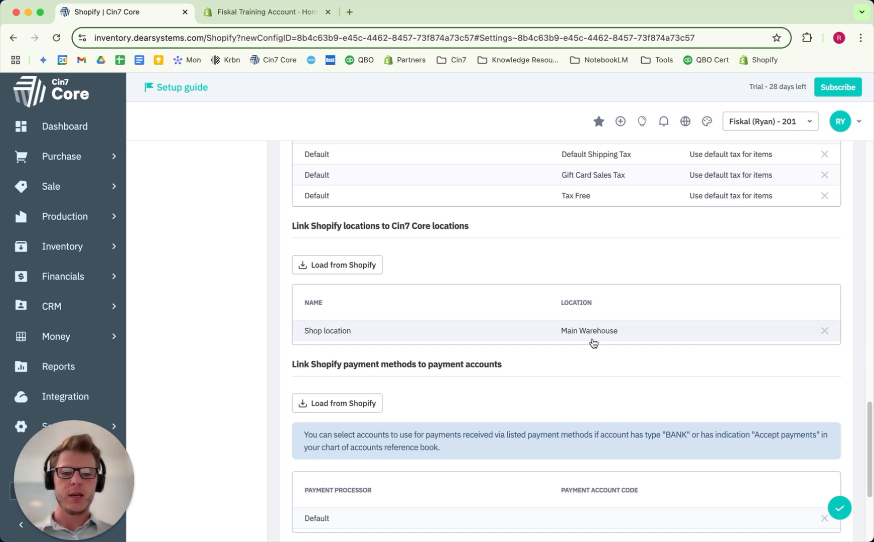
scroll(552, 371, "up", 2)
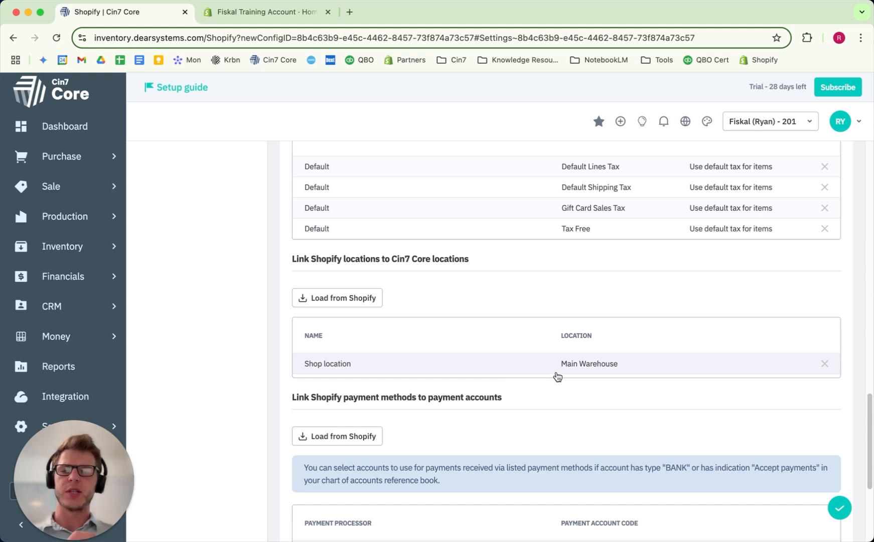
Step: Try enabling partial fulfillment in the general settings and switch it back off
scroll(516, 367, "up", 15)
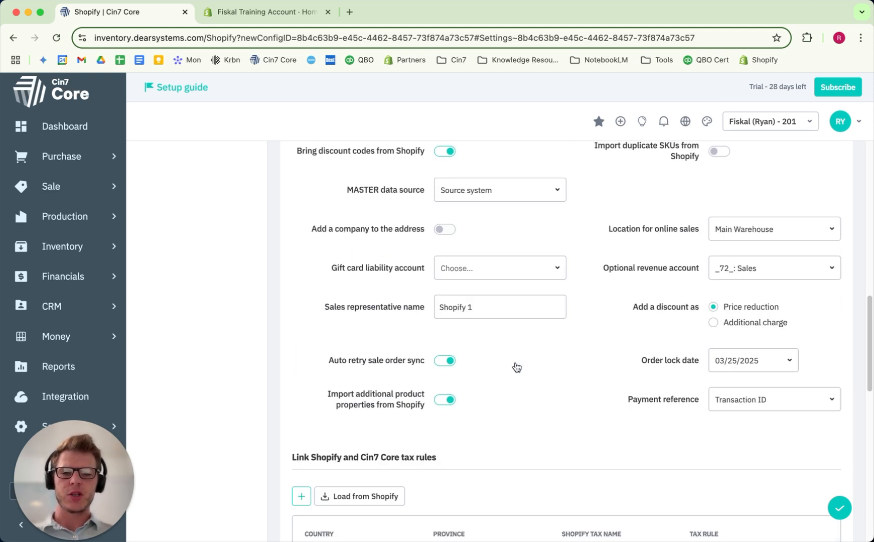
scroll(516, 367, "up", 3)
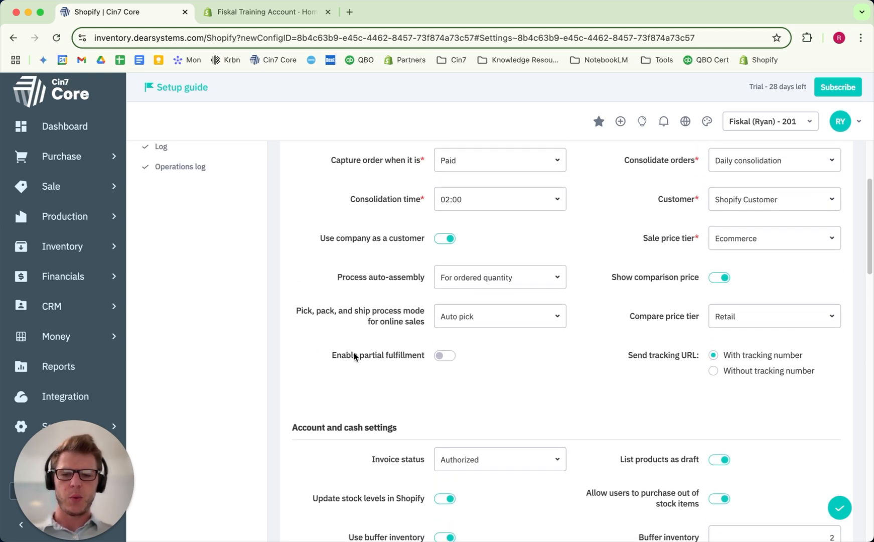
left_click(444, 356)
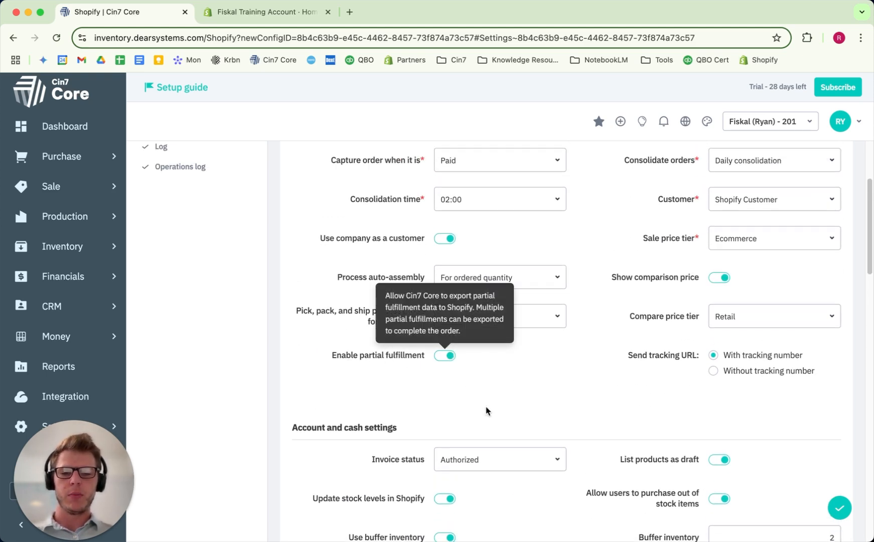
left_click(444, 354)
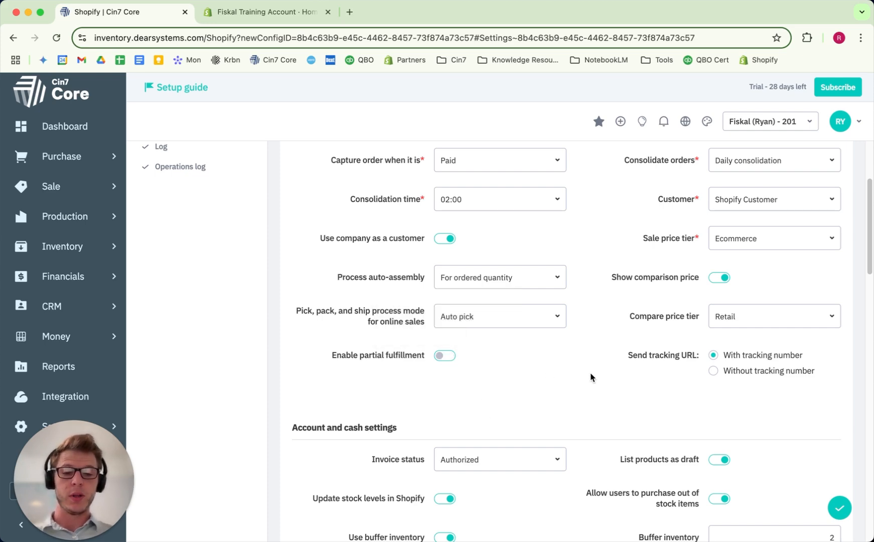
Step: Link the Default Shopify payment processor to the Bank 1 payment account
scroll(591, 376, "down", 1)
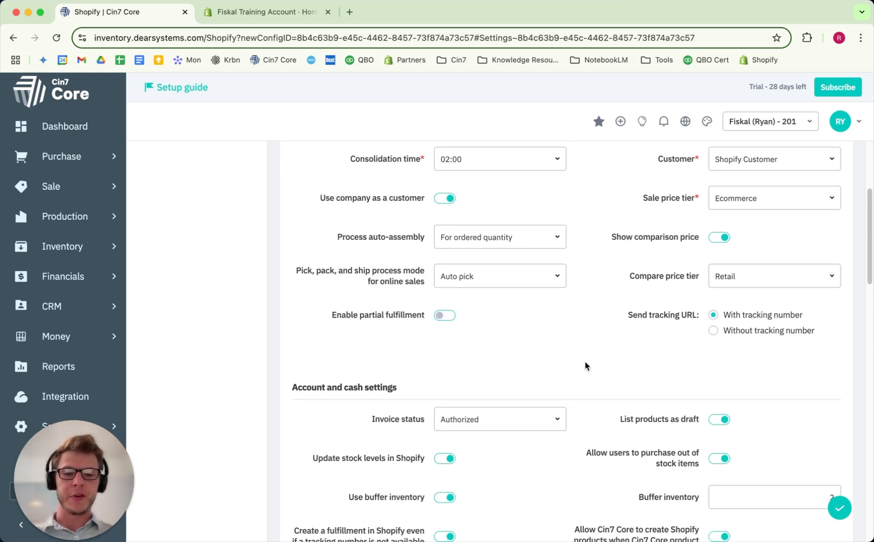
scroll(587, 372, "down", 10)
scroll(585, 366, "down", 10)
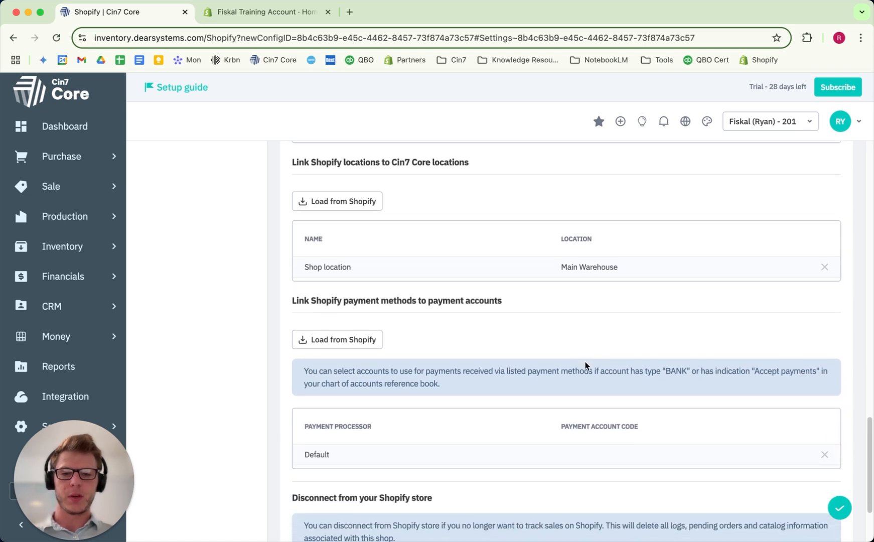
scroll(579, 389, "down", 1)
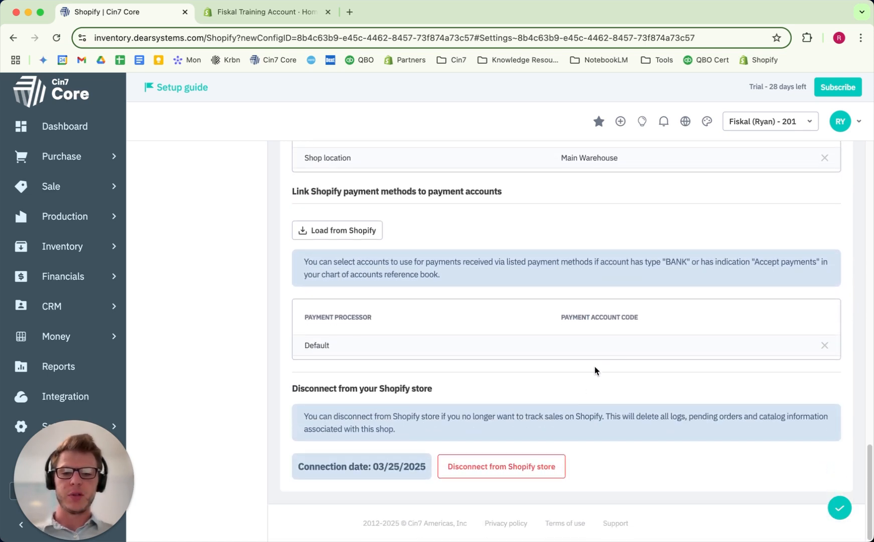
left_click(624, 347)
left_click(795, 345)
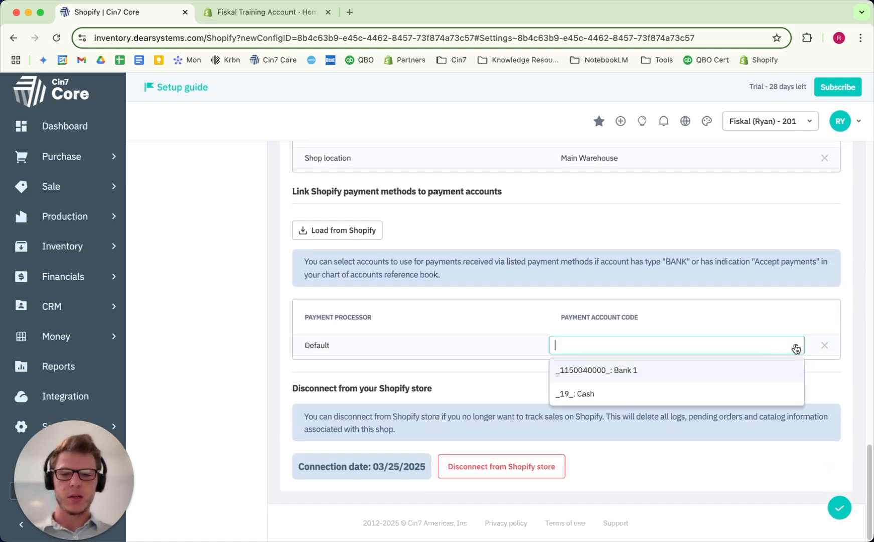
left_click(650, 371)
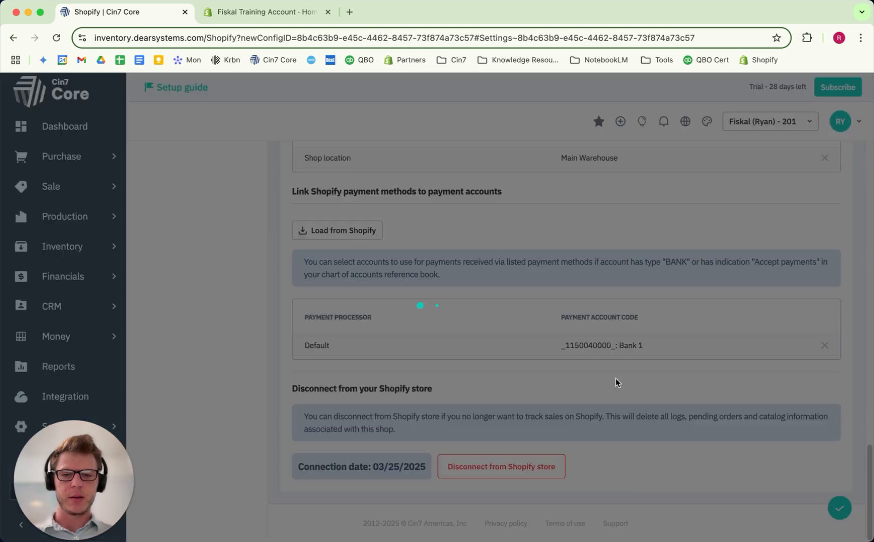
Step: Enable automatic loading of orders from Shopify and save the integration setup
scroll(758, 262, "up", 15)
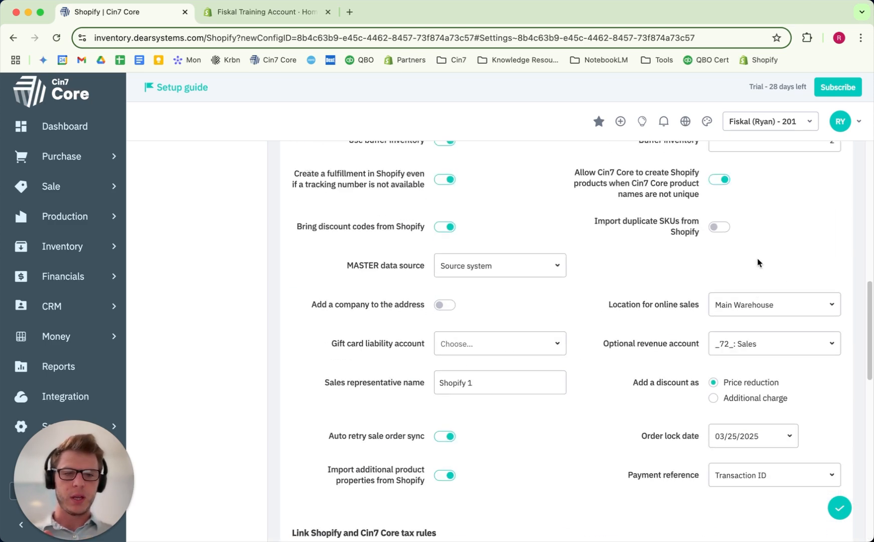
scroll(757, 262, "up", 3)
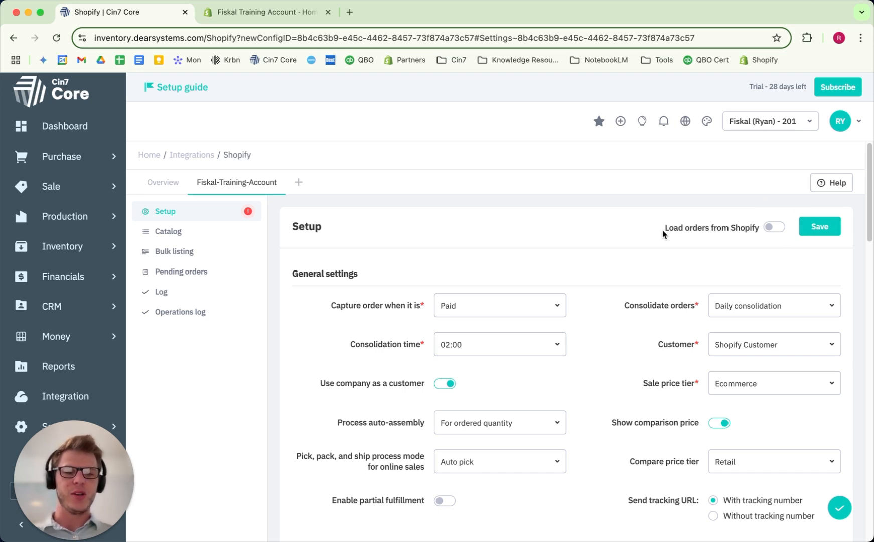
left_click_drag(663, 230, 758, 232)
left_click(771, 244)
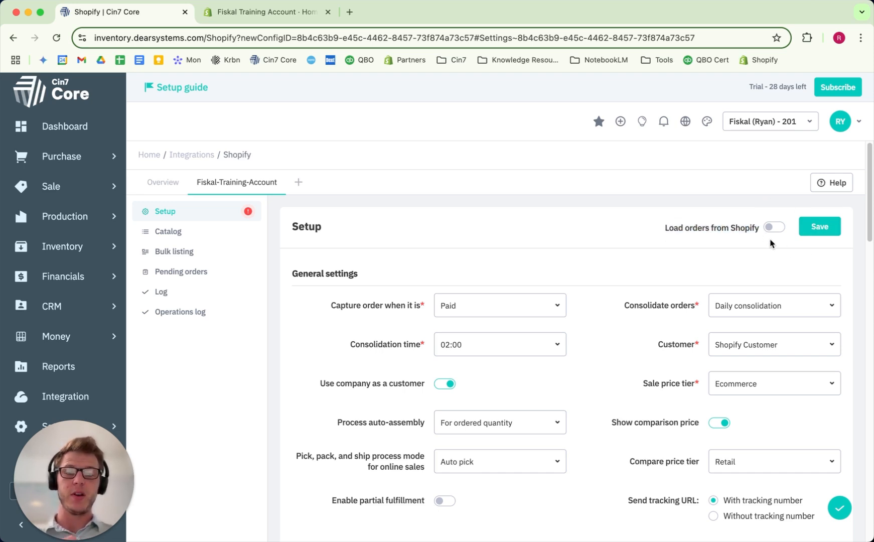
left_click(774, 227)
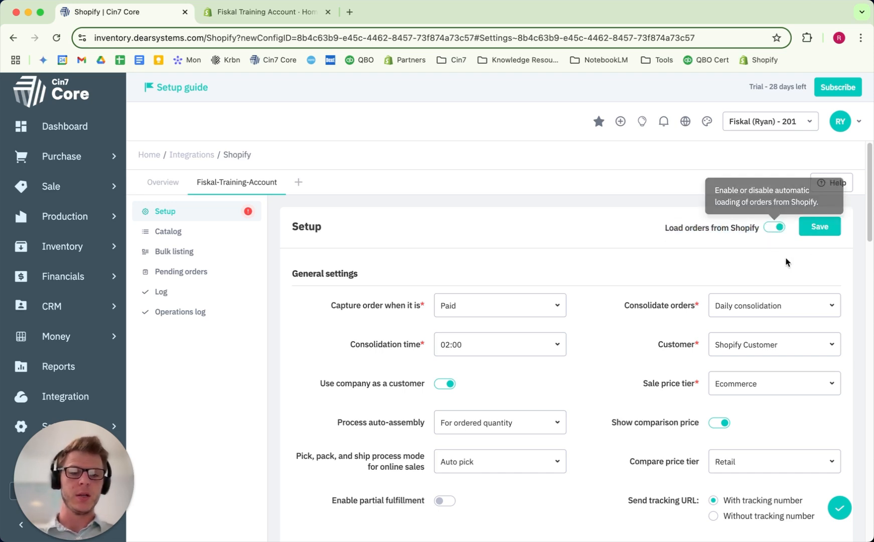
left_click(818, 229)
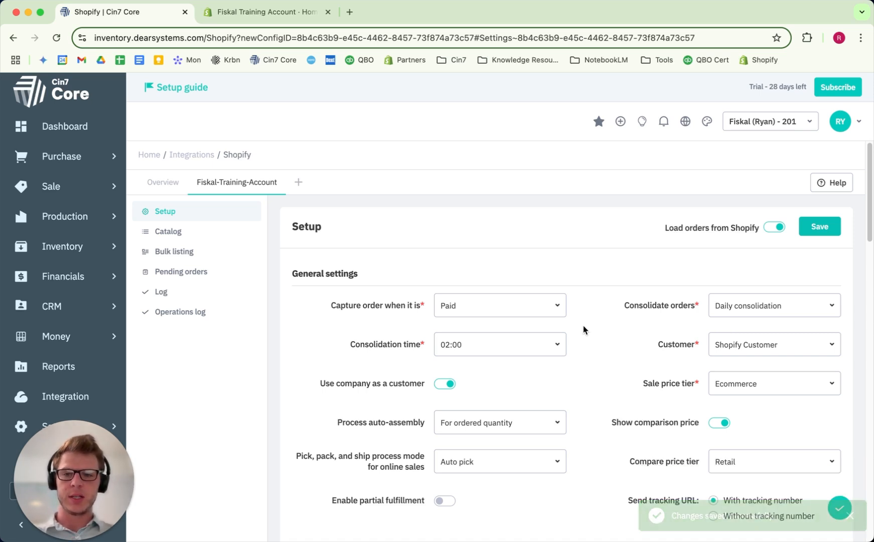
Step: Open the Shopify integration's catalog and review the products' listing status, stock, sync quantity, buffer inventory and price tier
left_click(173, 232)
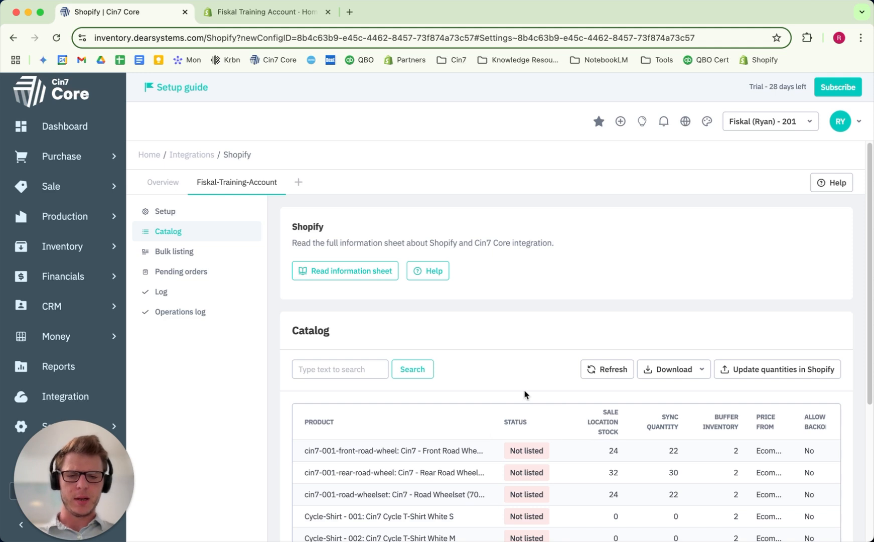
scroll(614, 457, "down", 2)
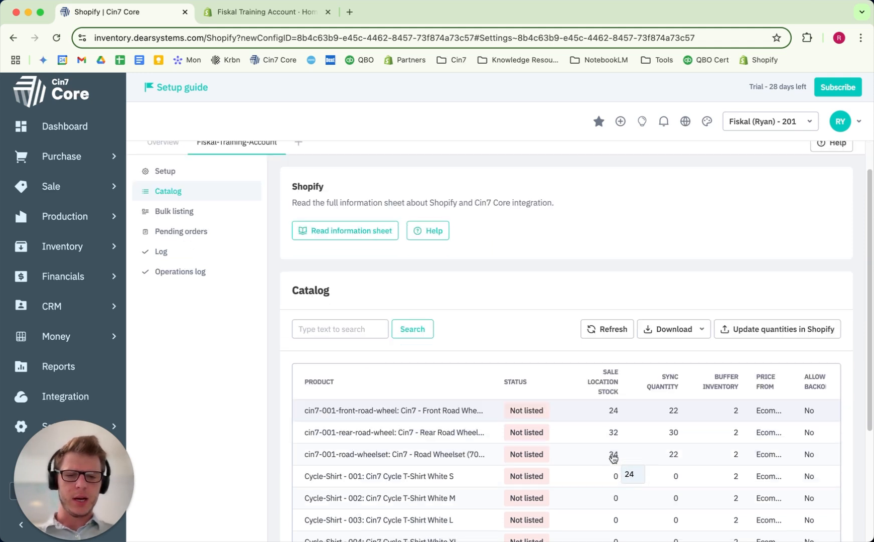
scroll(613, 457, "down", 3)
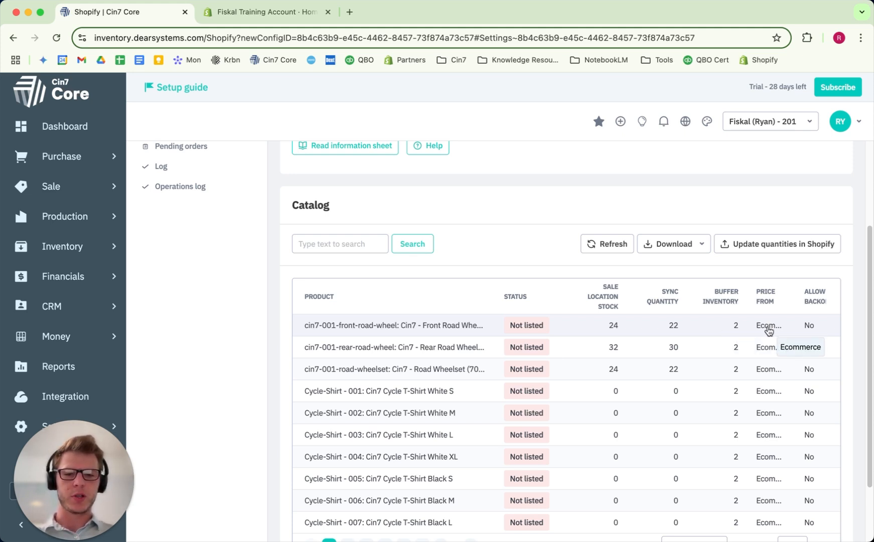
scroll(519, 322, "up", 5)
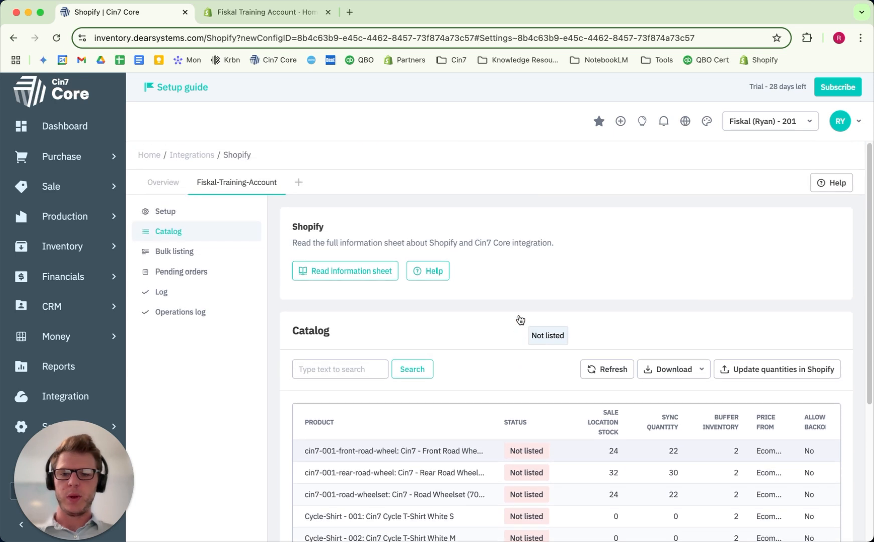
scroll(520, 319, "down", 2)
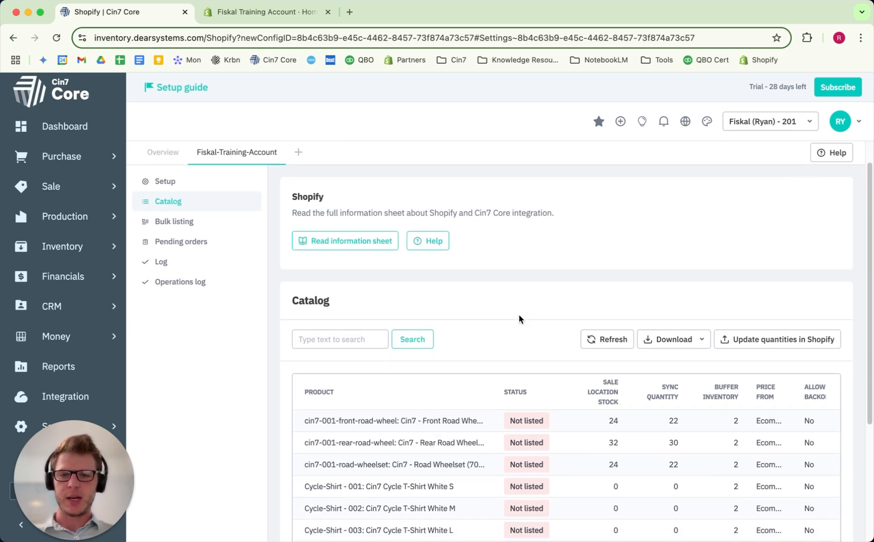
scroll(519, 316, "up", 2)
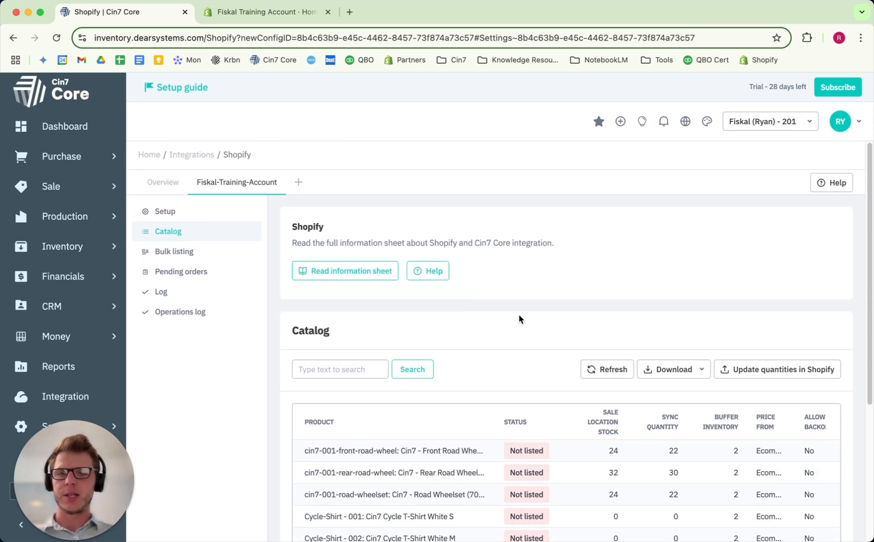